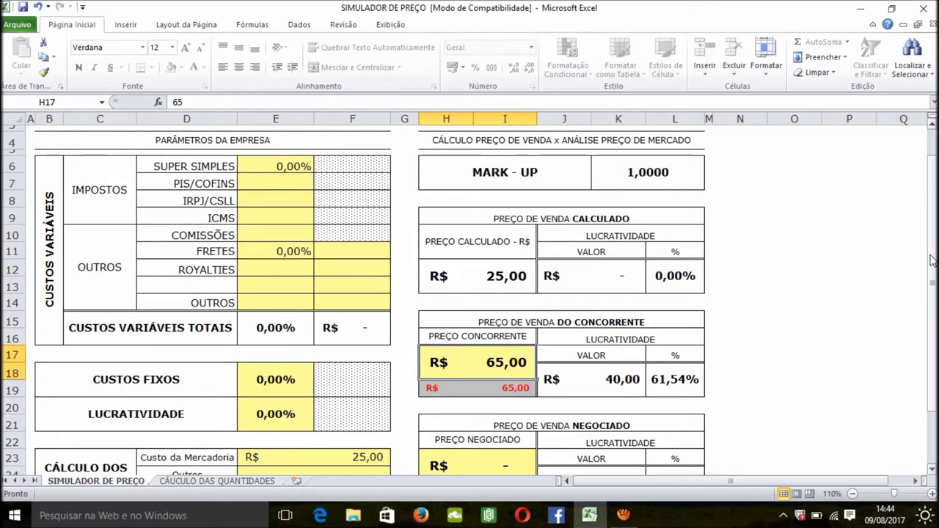
Set the SUPER SIMPLES tax rate to 11,5% in the company parameters
{"action": "left_click", "coordinate": [291, 166]}
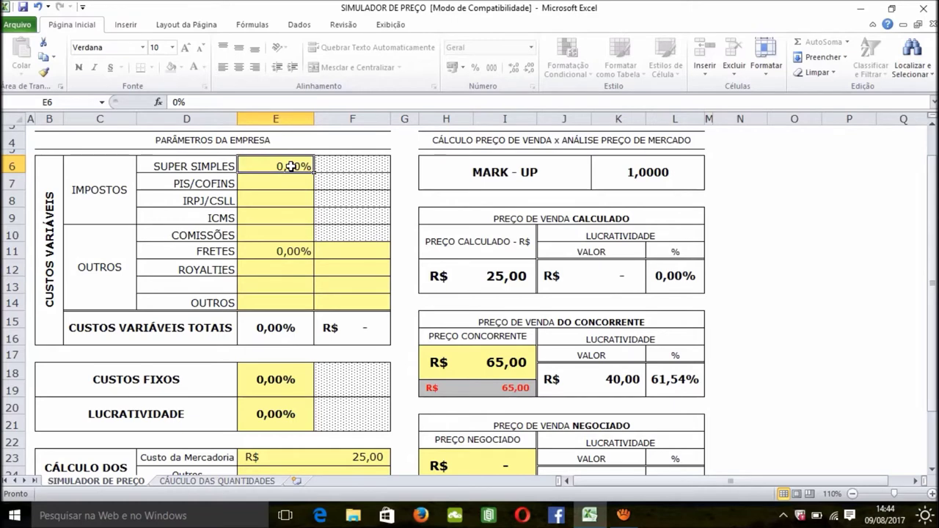
{"action": "type", "text": "11,5"}
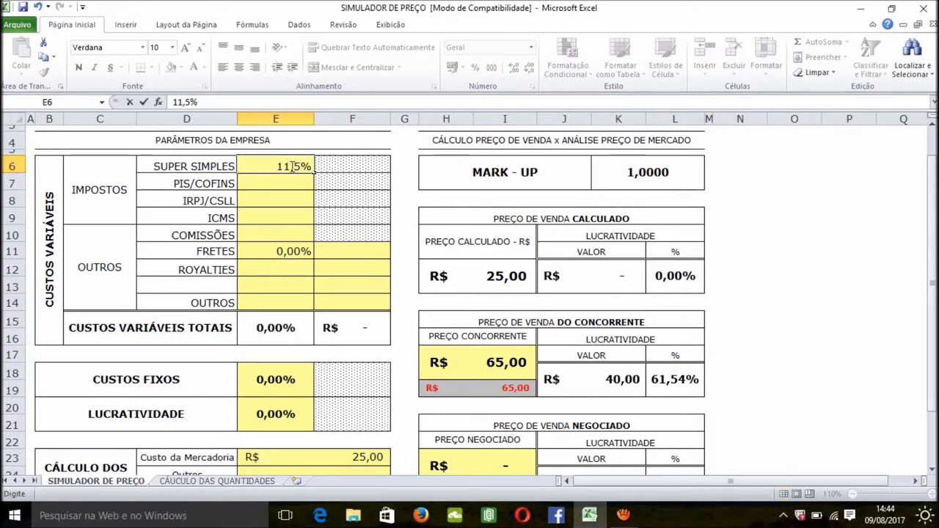
{"action": "key", "text": "Return"}
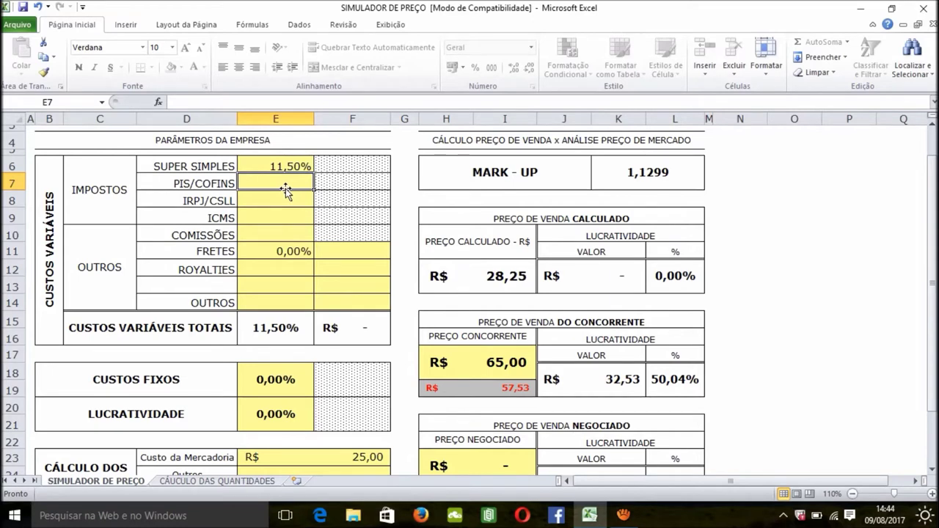
Set COMISSÕES to 3,5% and FRETES to 2% among the other variable costs
{"action": "left_click", "coordinate": [289, 236]}
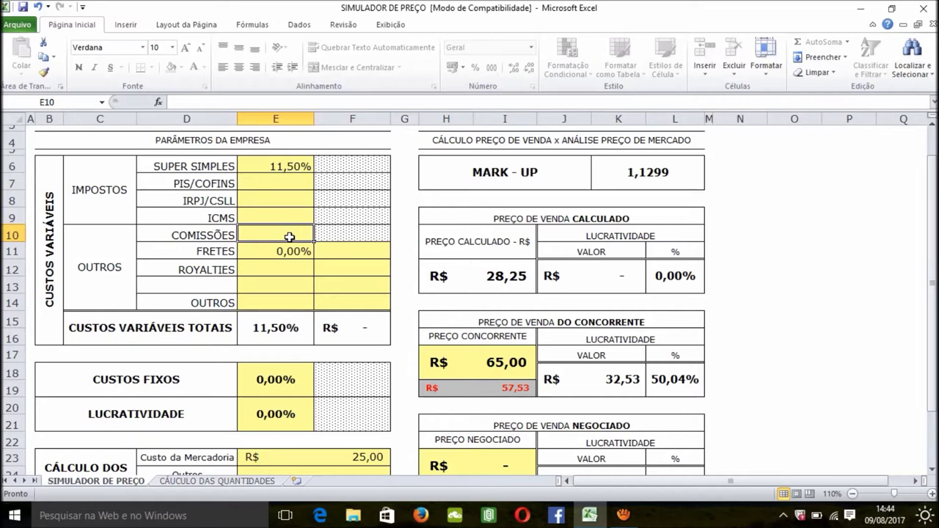
{"action": "type", "text": "3,5"}
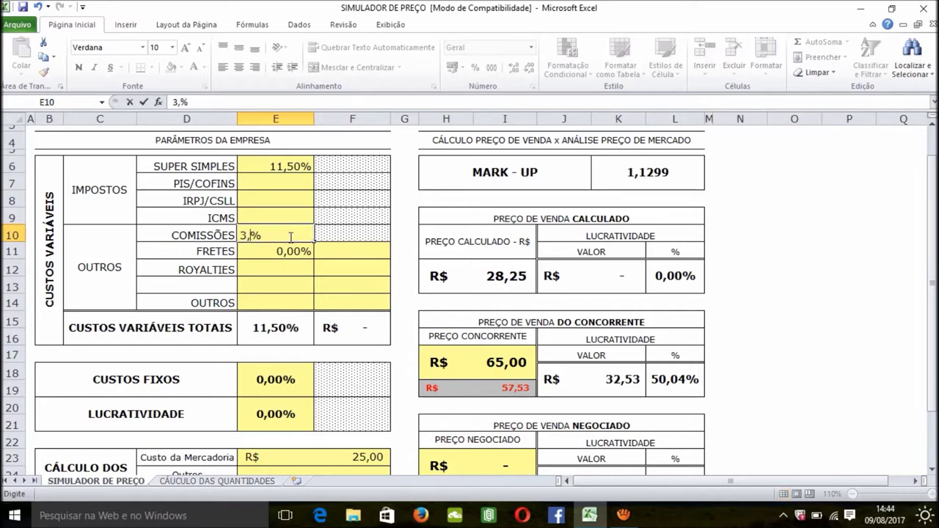
{"action": "key", "text": "Return"}
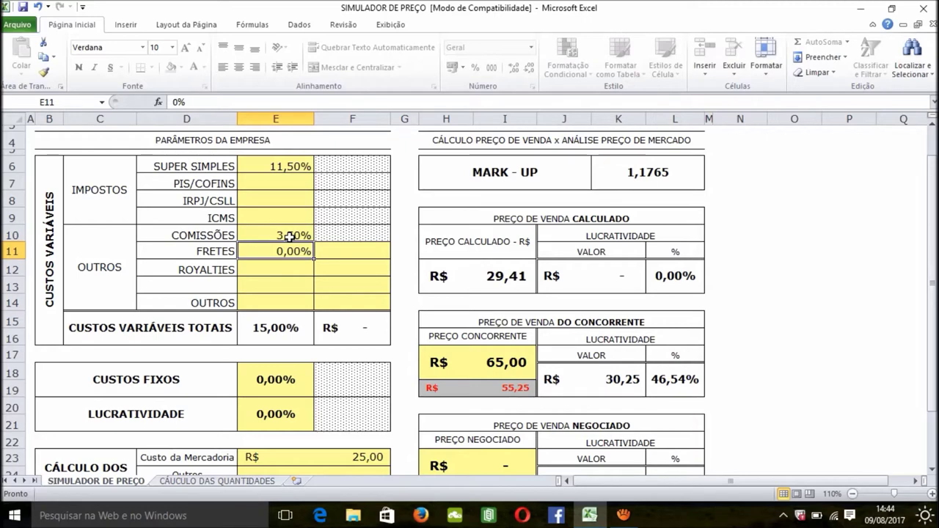
{"action": "type", "text": "2"}
{"action": "key", "text": "Return"}
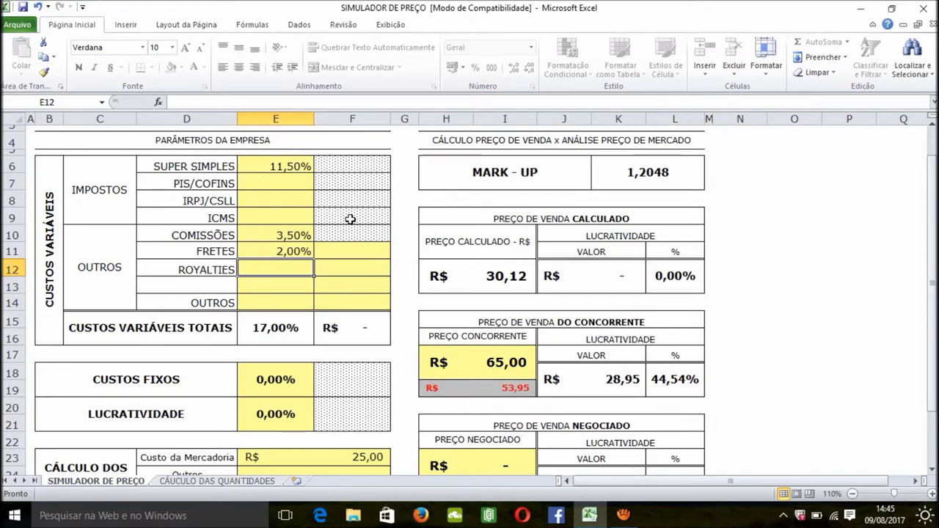
Set the CUSTOS FIXOS percentage to 8%
{"action": "left_click", "coordinate": [276, 379]}
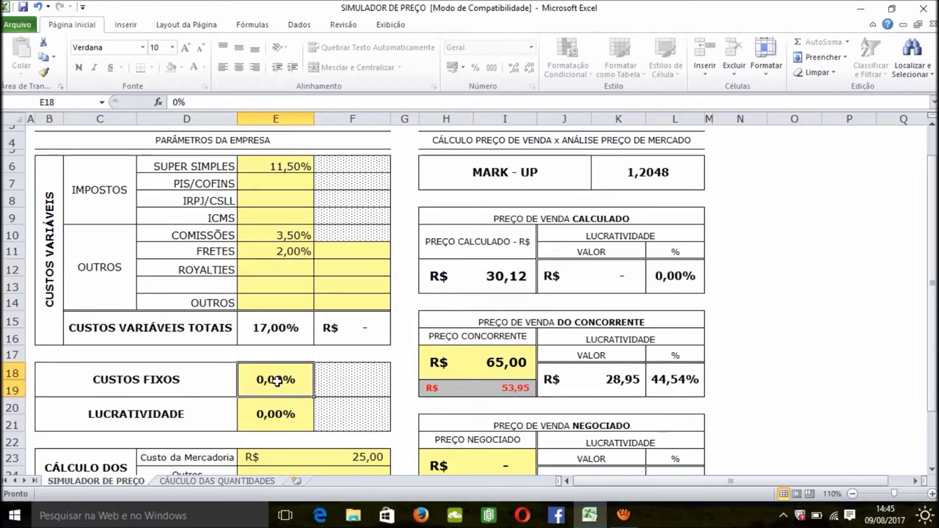
{"action": "type", "text": "8"}
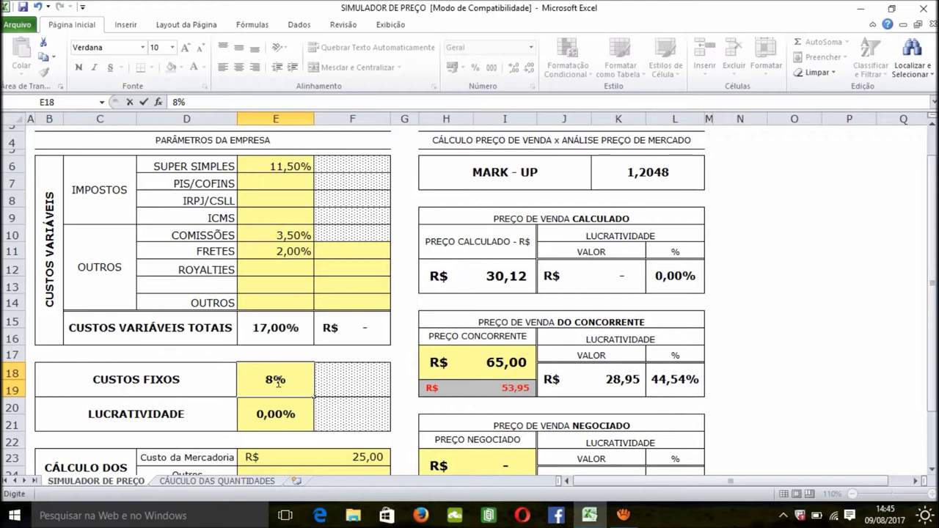
{"action": "key", "text": "Return"}
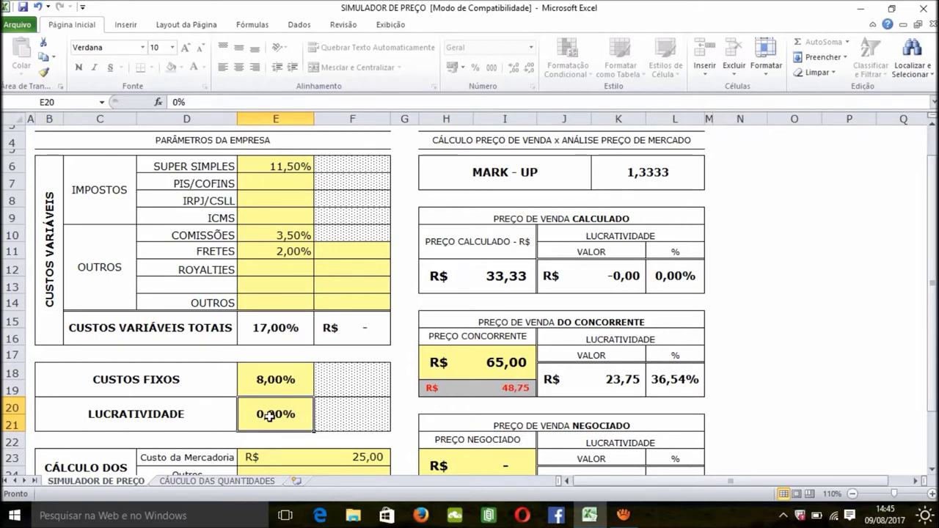
Set LUCRATIVIDADE to 40% and enter 25 as the Custo da Mercadoria
{"action": "type", "text": "40"}
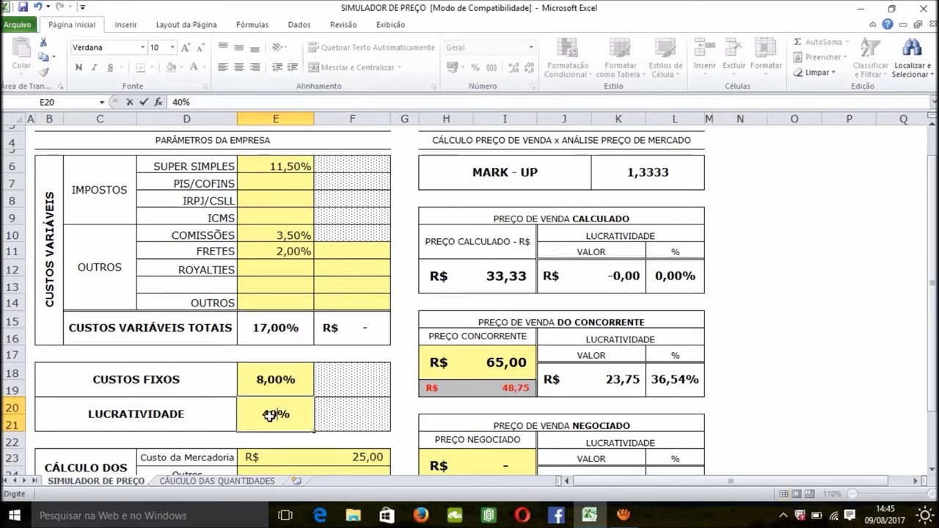
{"action": "key", "text": "Return"}
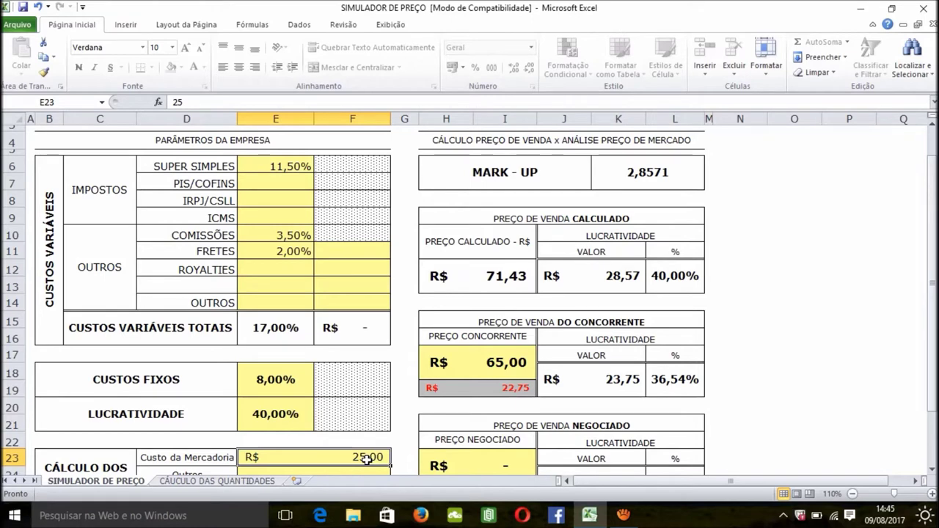
{"action": "type", "text": "25"}
{"action": "key", "text": "Return"}
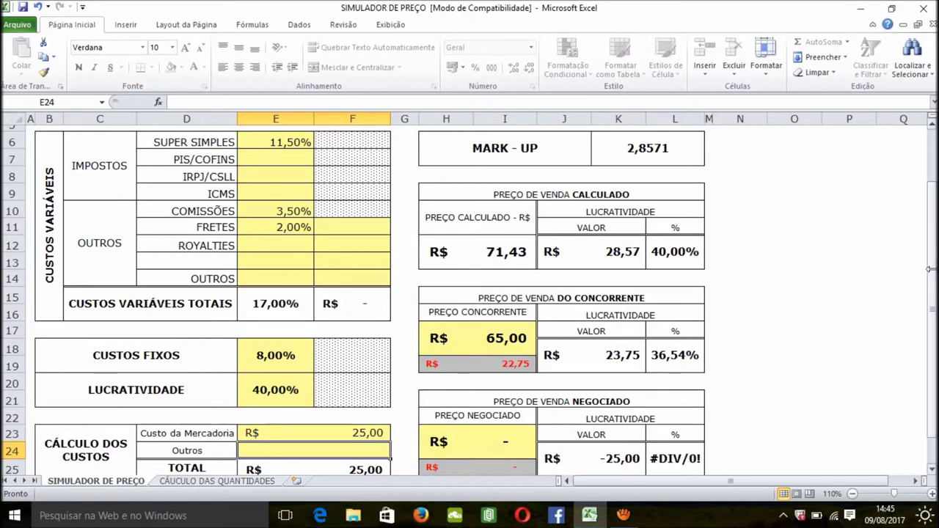
{"action": "left_click_drag", "start_coordinate": [931, 273], "coordinate": [931, 274]}
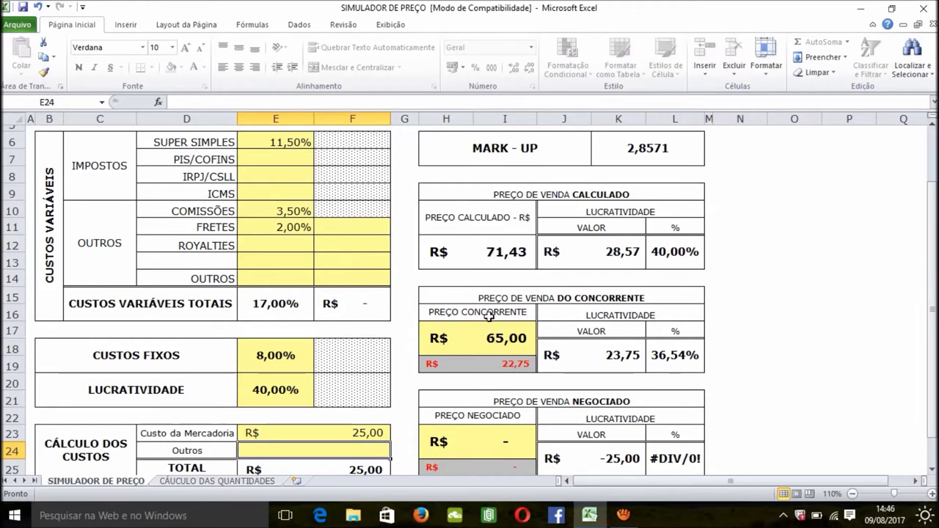
Set the CUSTOS FIXOS percentage to 0%
{"action": "left_click", "coordinate": [492, 343]}
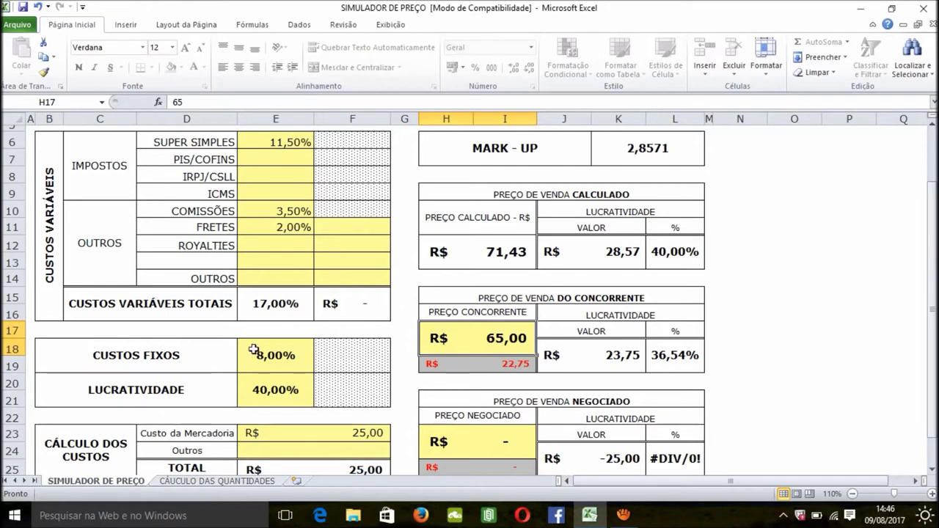
{"action": "left_click", "coordinate": [275, 361]}
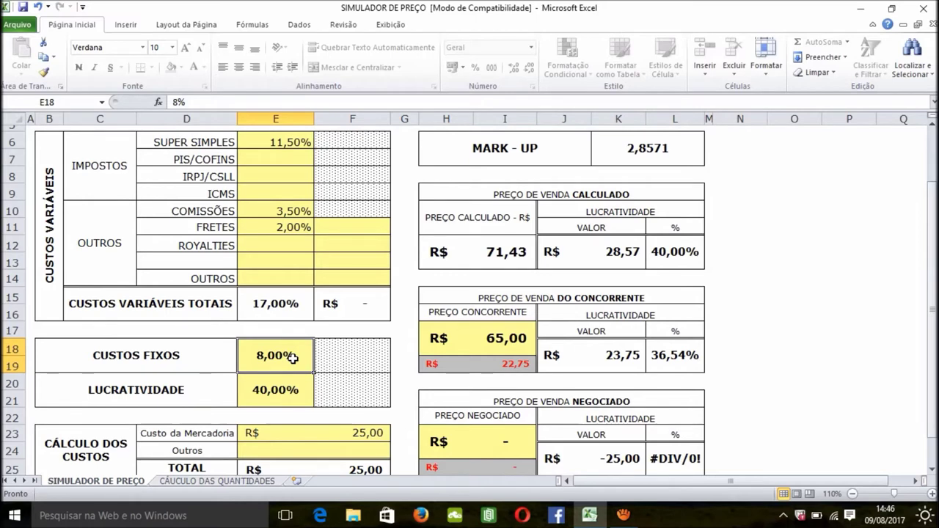
{"action": "type", "text": "0"}
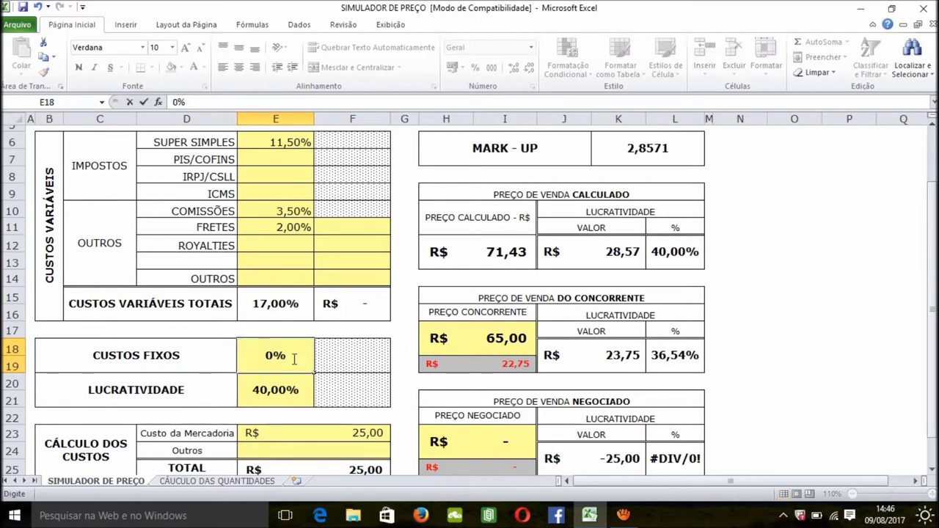
{"action": "key", "text": "Return"}
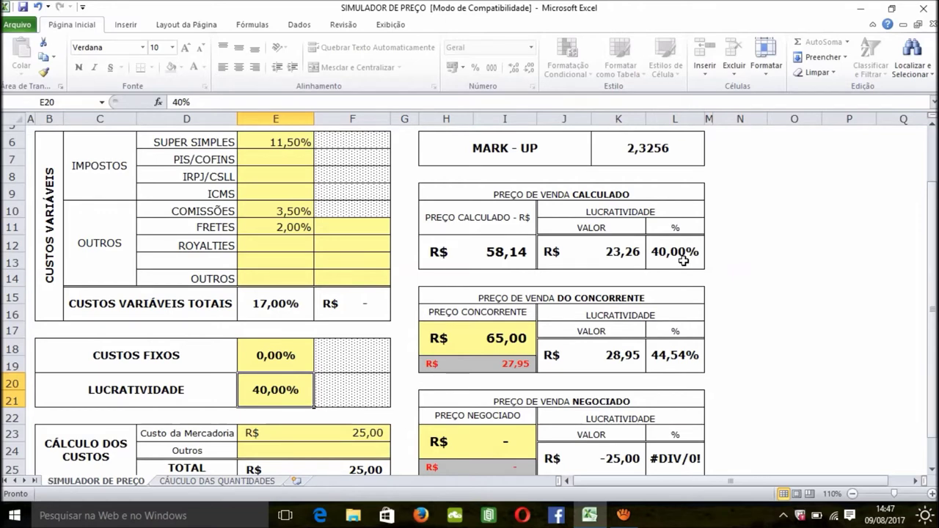
Enter 57 as the PREÇO NEGOCIADO and compare its profitability with the calculated and competitor prices
{"action": "left_click", "coordinate": [483, 446]}
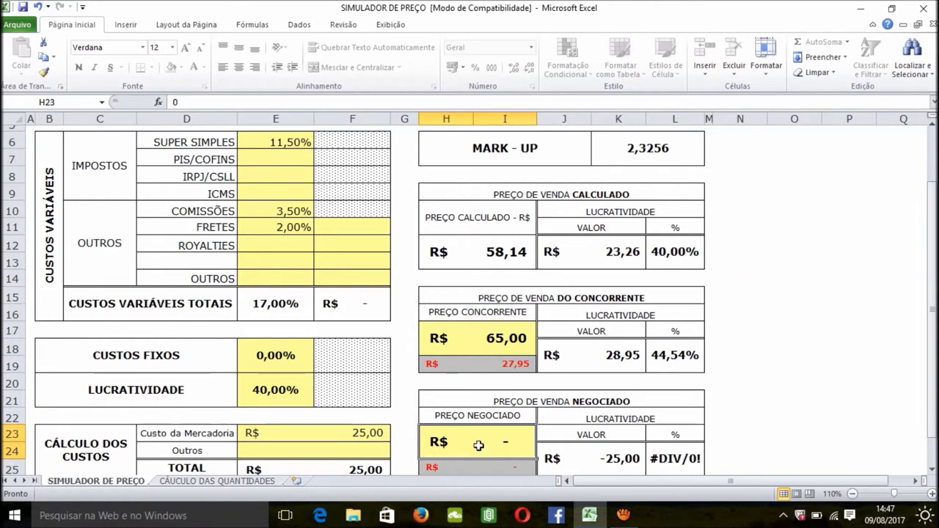
{"action": "type", "text": "57"}
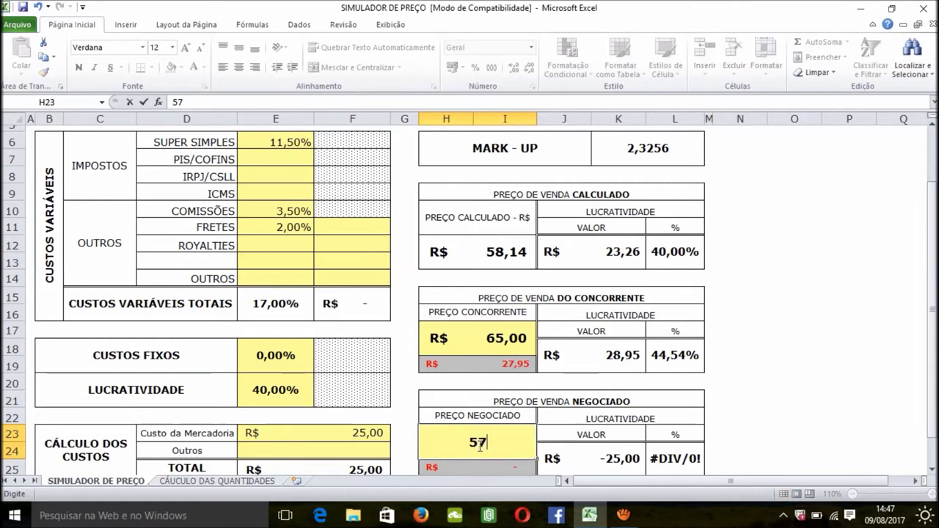
{"action": "key", "text": "Return"}
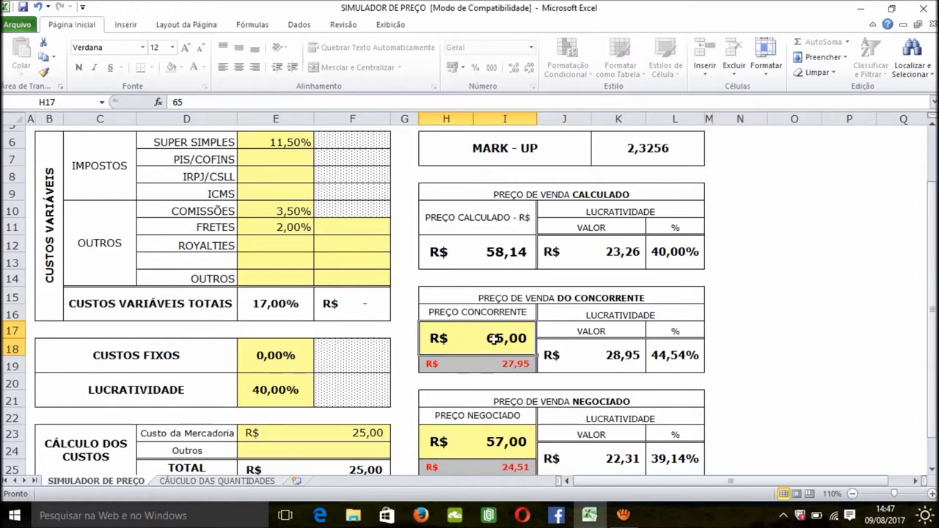
{"action": "left_click", "coordinate": [934, 261]}
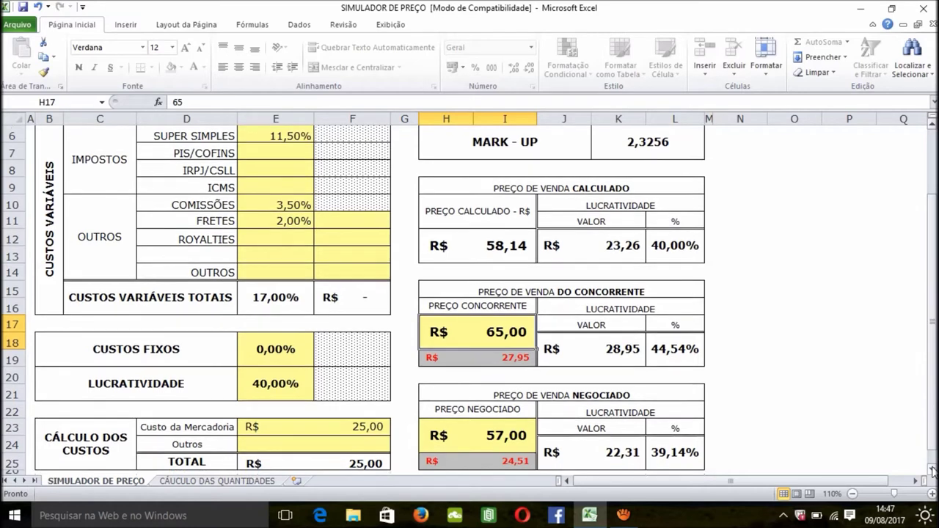
{"action": "left_click", "coordinate": [933, 469]}
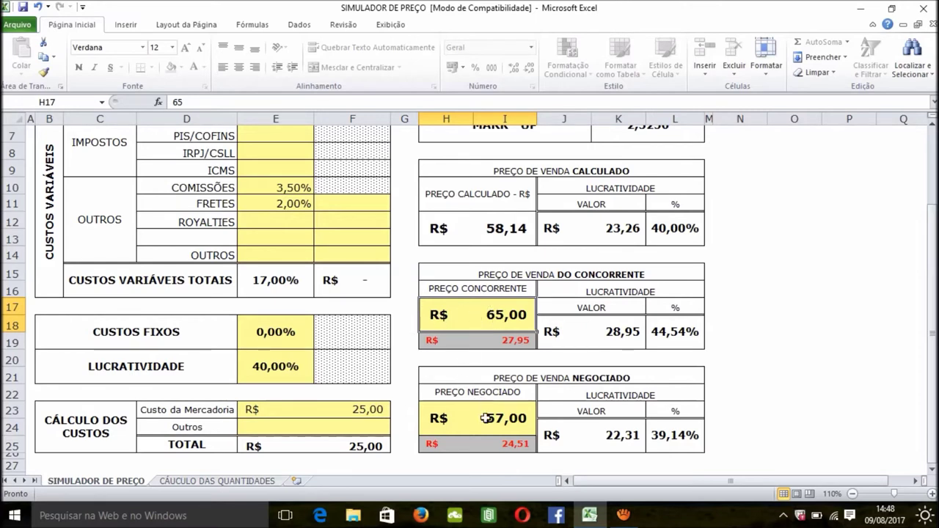
Open the CÁUCULO DAS QUANTIDADES sheet and examine the t-shirt row's cost, profitability, sale price and contribution margin
{"action": "left_click", "coordinate": [218, 481]}
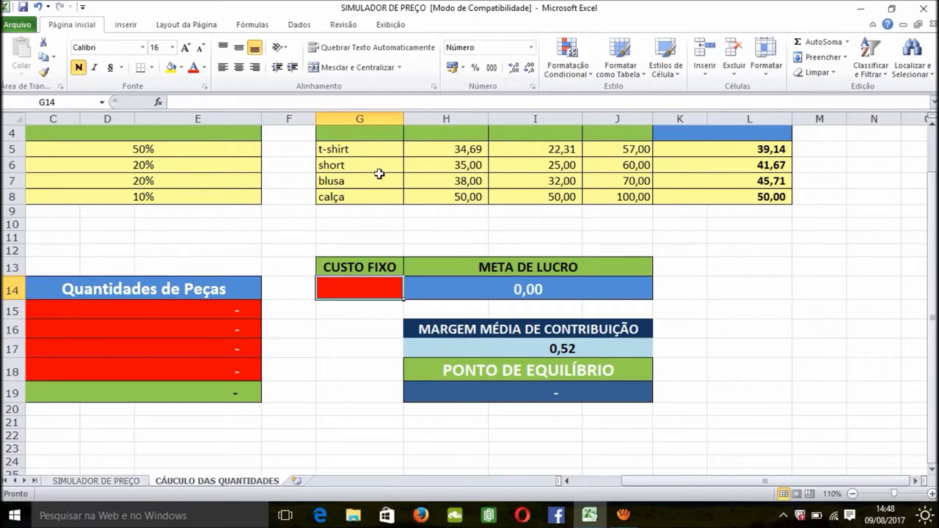
{"action": "left_click", "coordinate": [392, 155]}
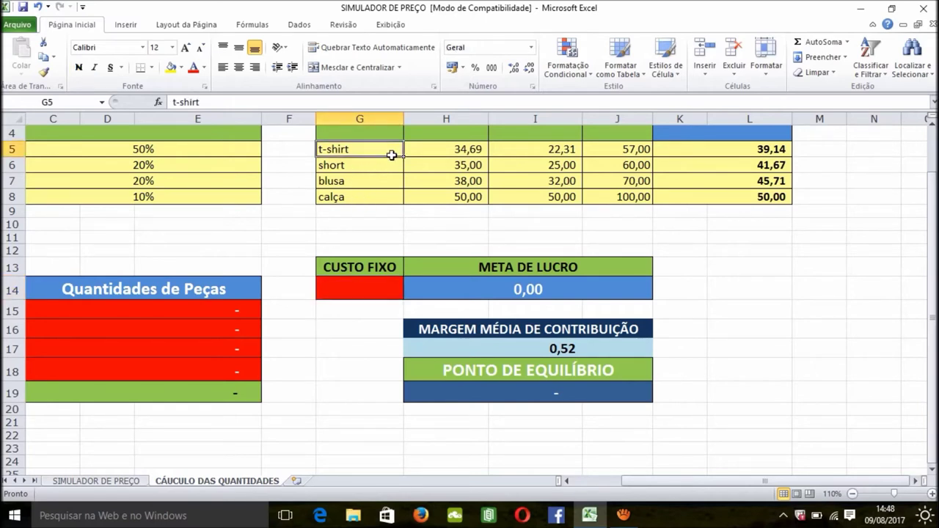
{"action": "key", "text": "Right"}
{"action": "key", "text": "Right"}
{"action": "key", "text": "Right"}
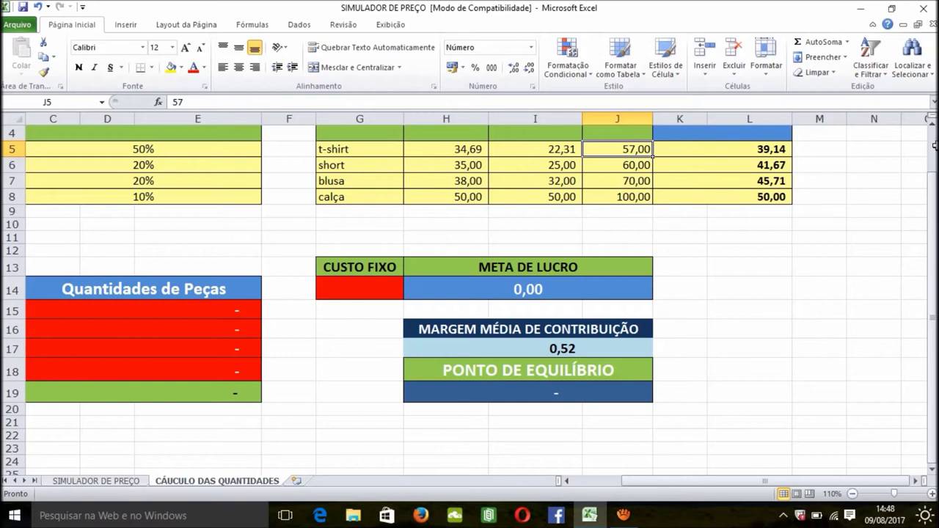
{"action": "left_click_drag", "start_coordinate": [933, 185], "coordinate": [932, 165]}
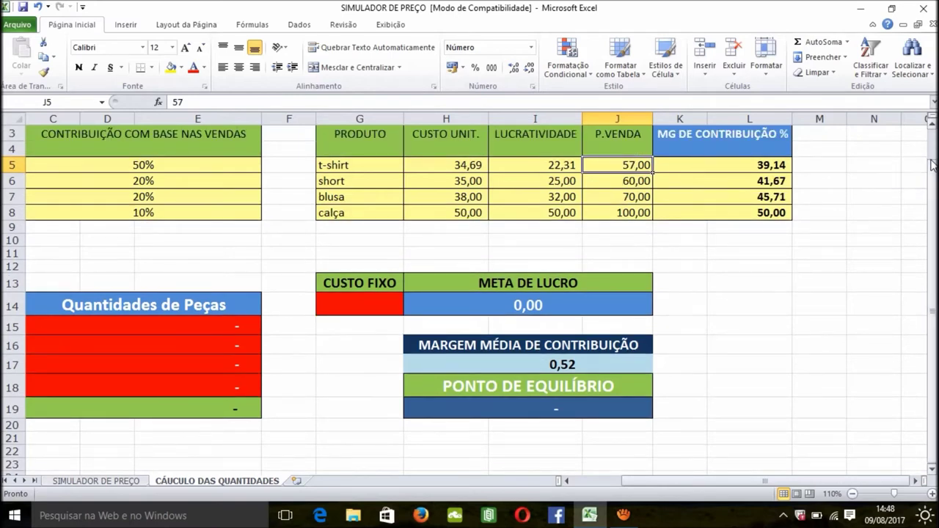
{"action": "left_click", "coordinate": [759, 166]}
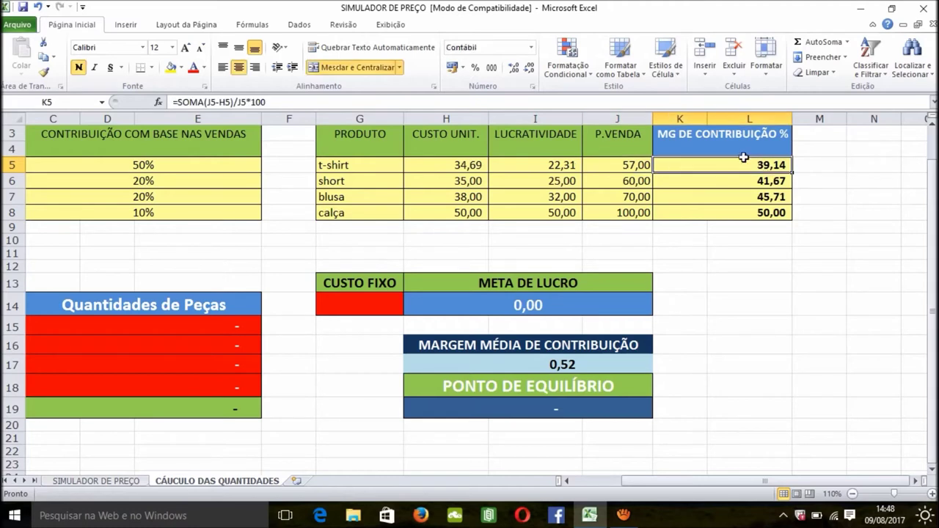
Review the t-shirt's price figures again and look through the other products in the PRODUTO column
{"action": "left_click", "coordinate": [625, 171]}
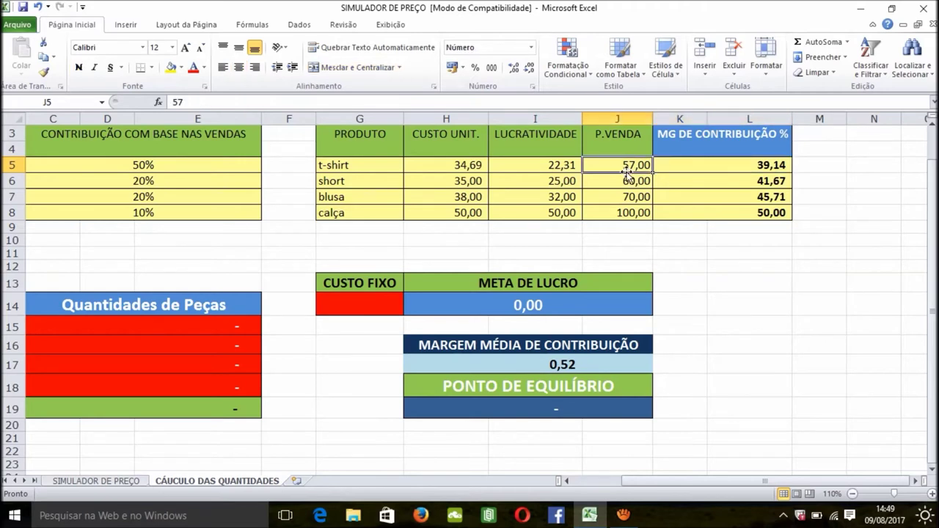
{"action": "key", "text": "Left"}
{"action": "key", "text": "Left"}
{"action": "key", "text": "Left"}
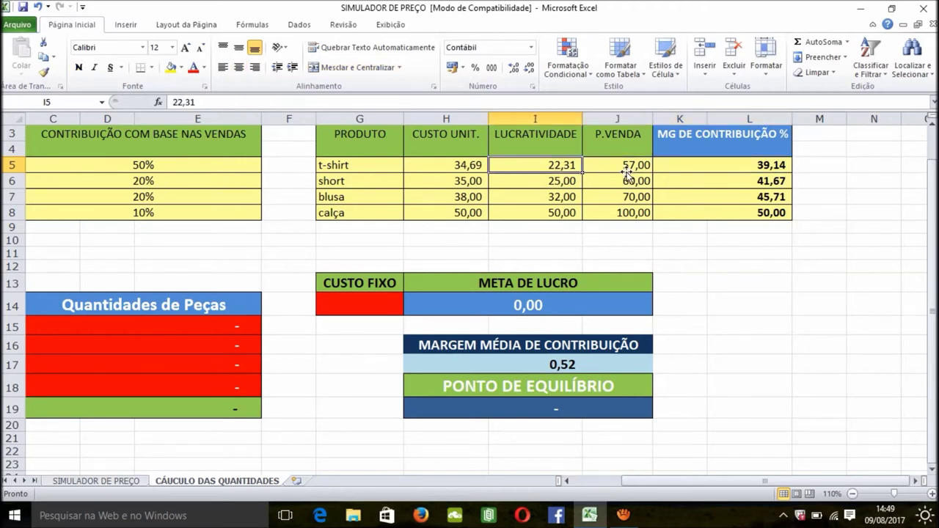
{"action": "key", "text": "Down"}
{"action": "key", "text": "Down"}
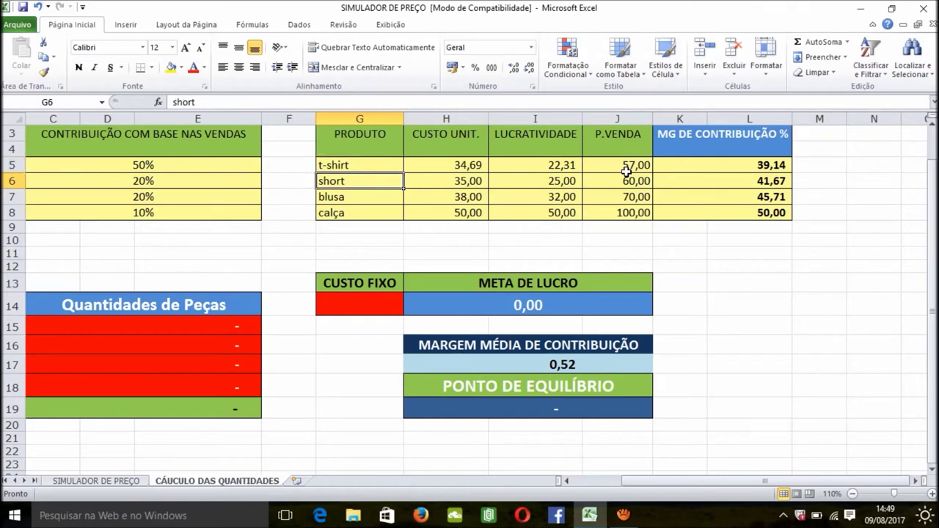
{"action": "key", "text": "Down"}
{"action": "key", "text": "Up"}
{"action": "key", "text": "Up"}
Review each product's percentage under CONTRIBUIÇÃO COM BASE NAS VENDAS, from t-shirt to calça
{"action": "left_click", "coordinate": [218, 169]}
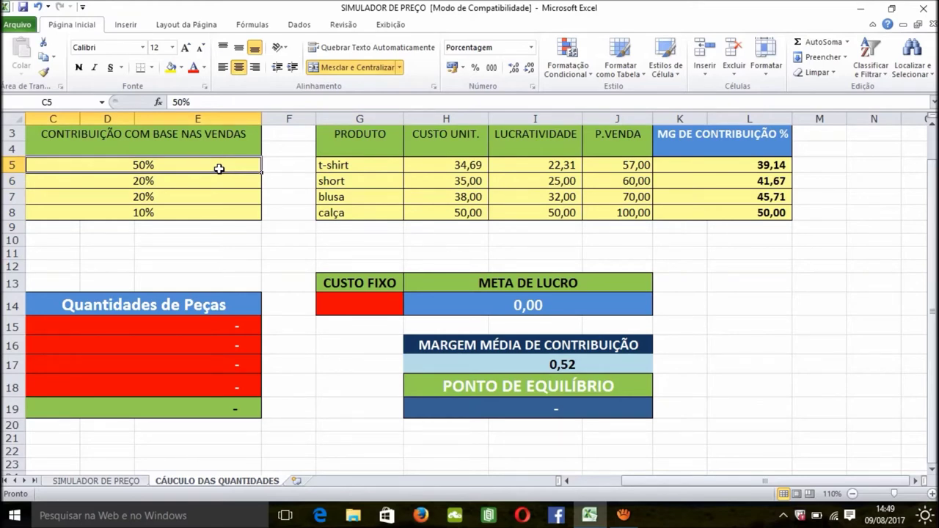
{"action": "key", "text": "Down"}
{"action": "key", "text": "Down"}
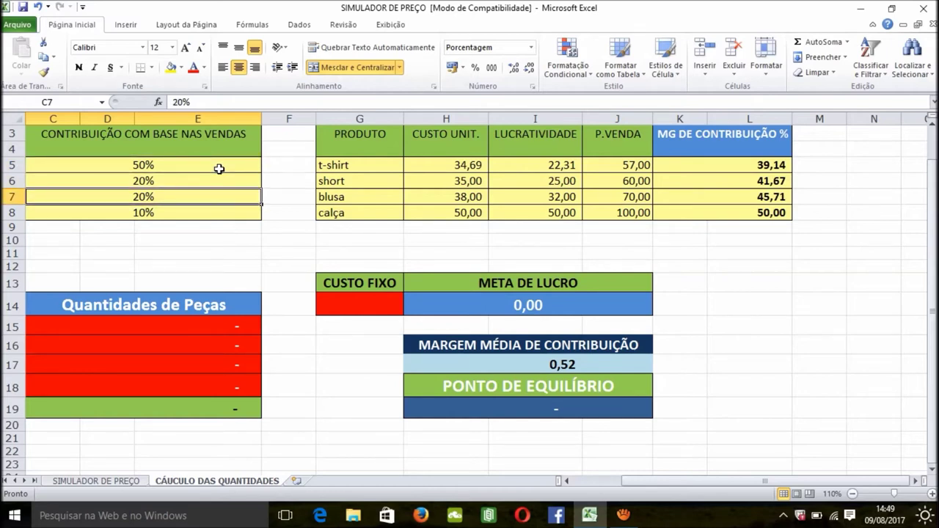
{"action": "key", "text": "Down"}
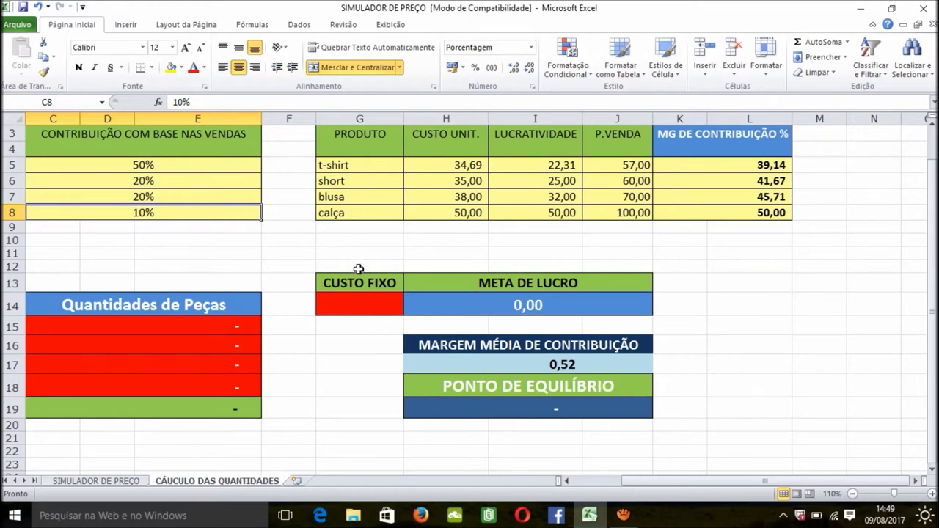
Enter 5000 as the CUSTO FIXO
{"action": "left_click", "coordinate": [347, 303]}
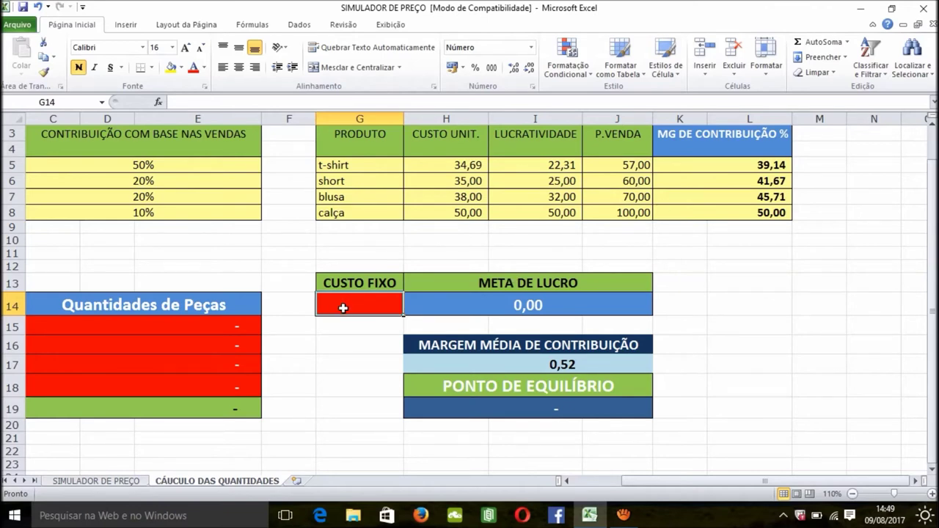
{"action": "type", "text": "5000"}
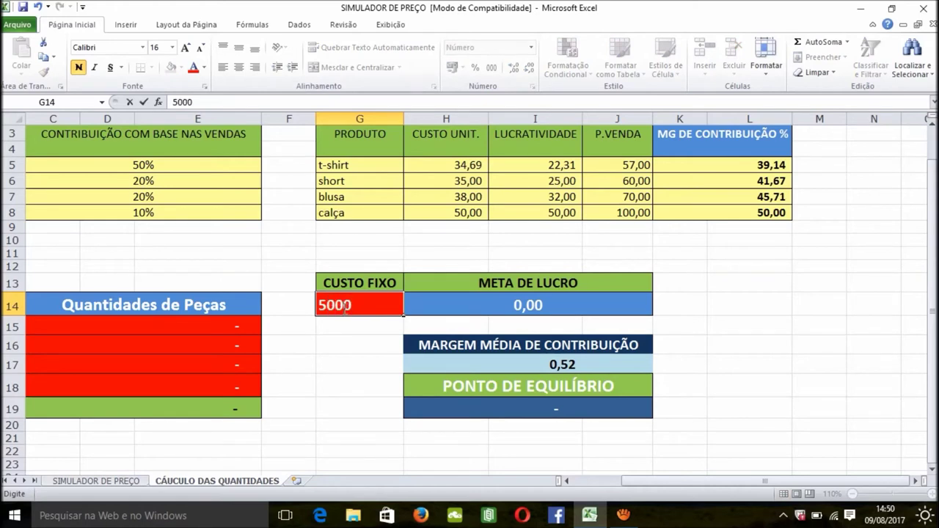
{"action": "key", "text": "Return"}
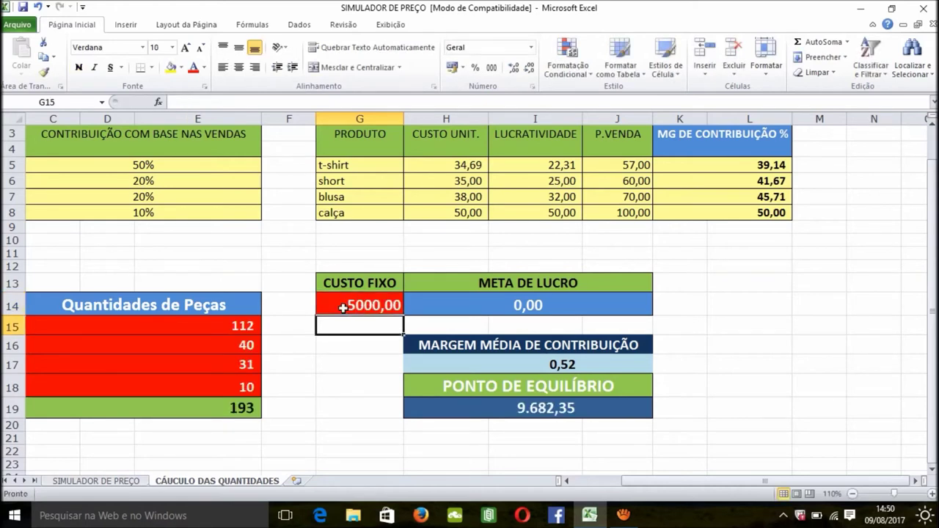
Examine the lower PRODUTO list from t-shirt to calça and the Quantidades de Peças calculated beside it
{"action": "left_click", "coordinate": [191, 329]}
{"action": "key", "text": "Home"}
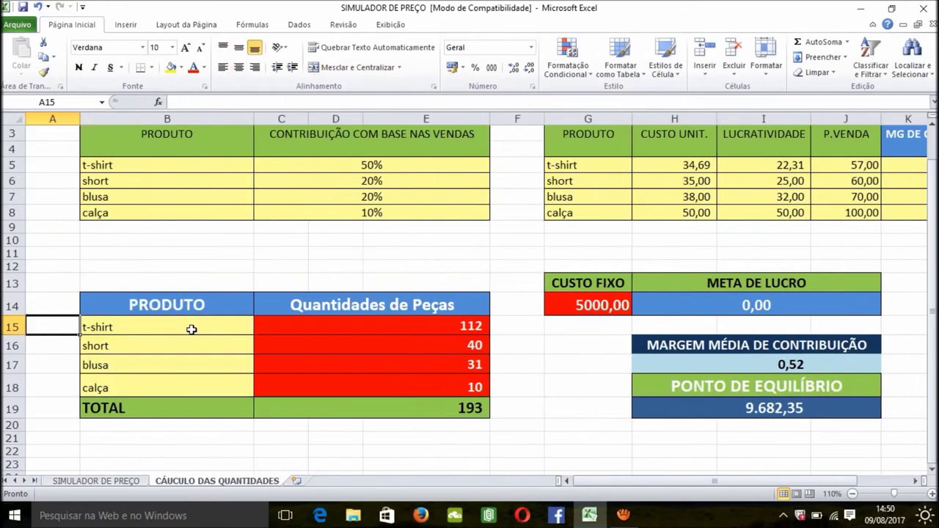
{"action": "left_click", "coordinate": [191, 330]}
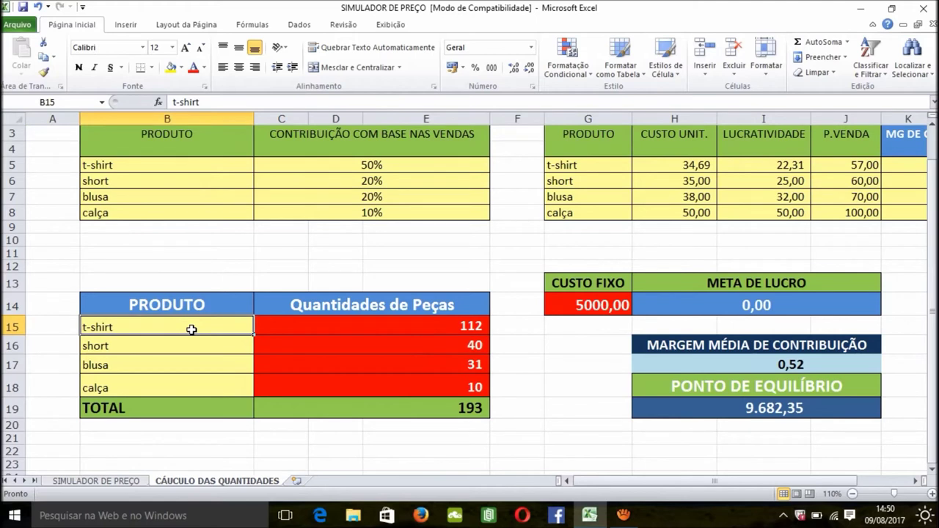
{"action": "key", "text": "Down"}
{"action": "key", "text": "Down"}
{"action": "key", "text": "Down"}
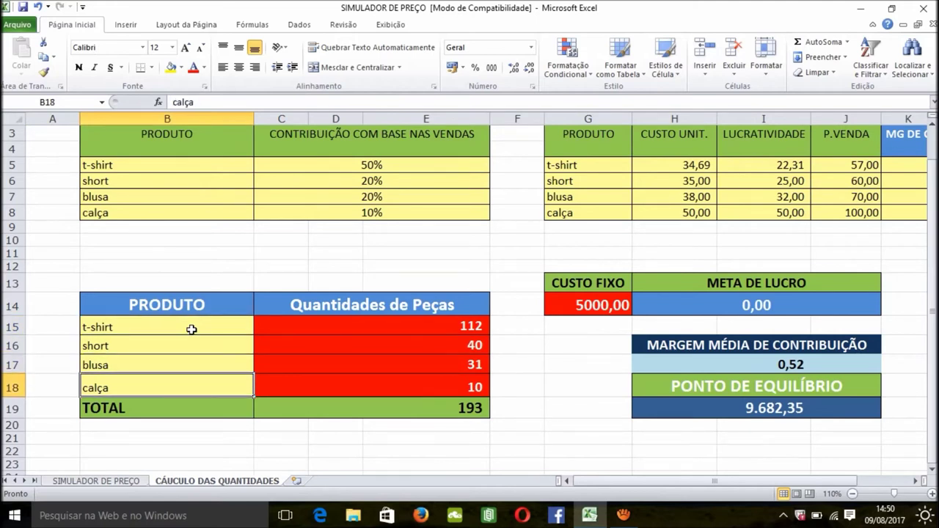
{"action": "key", "text": "Right"}
{"action": "key", "text": "Up"}
{"action": "key", "text": "Up"}
{"action": "key", "text": "Up"}
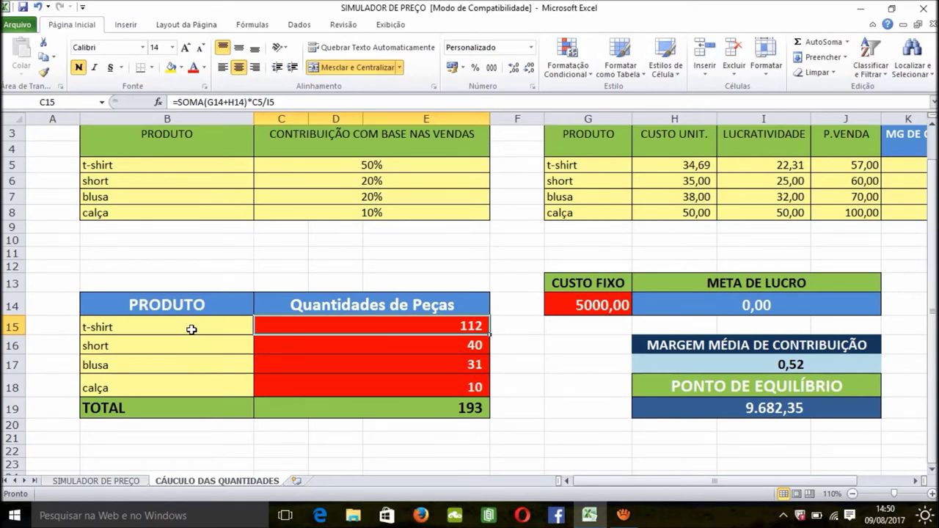
Compare the CUSTO FIXO with each product's required quantity, from t-shirt down to the TOTAL row
{"action": "left_click", "coordinate": [569, 306]}
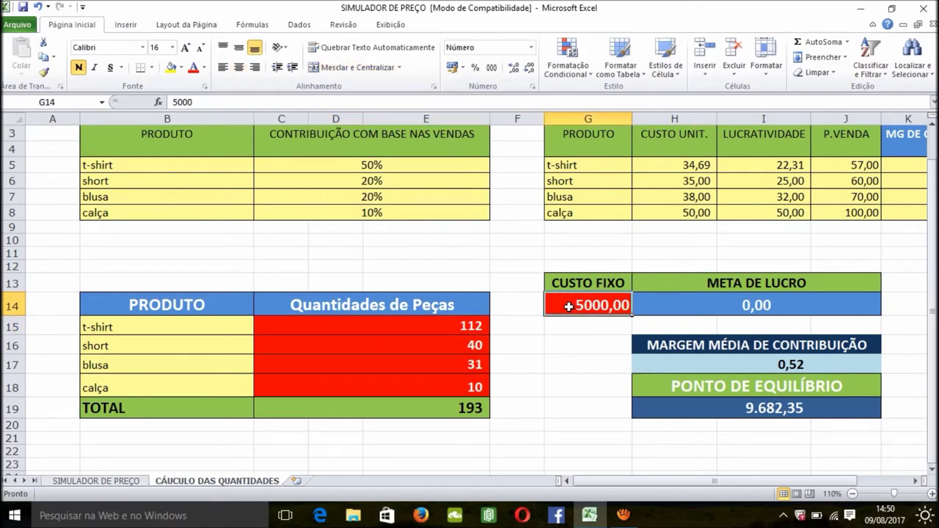
{"action": "left_click", "coordinate": [436, 324]}
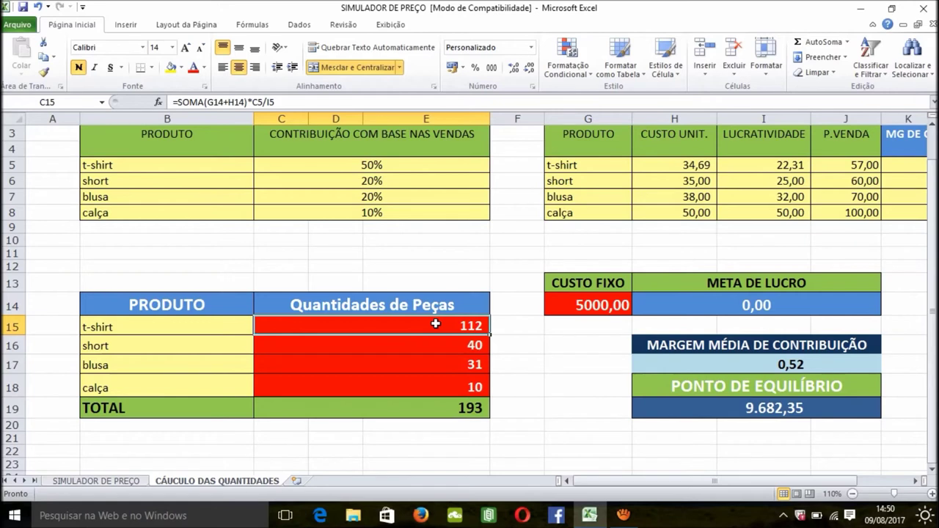
{"action": "key", "text": "Down"}
{"action": "key", "text": "Down"}
{"action": "key", "text": "Down"}
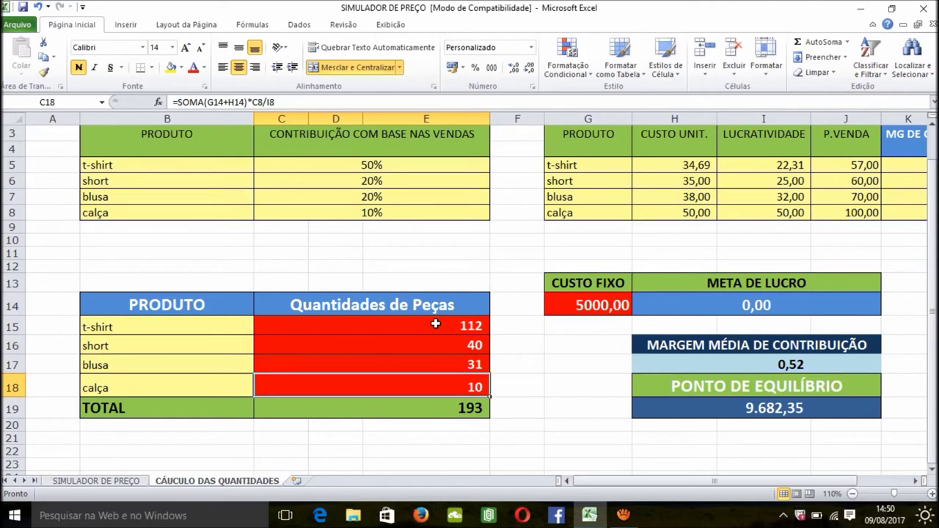
{"action": "key", "text": "Down"}
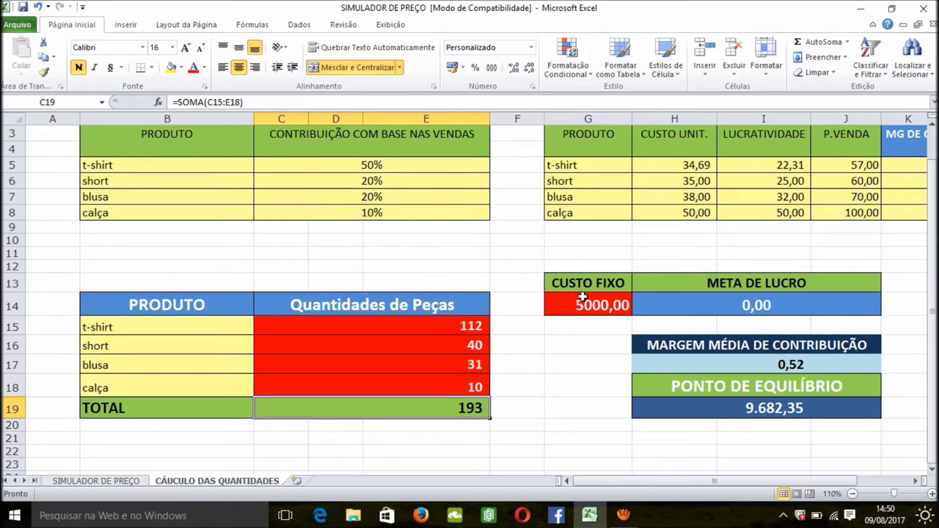
{"action": "left_click", "coordinate": [557, 313]}
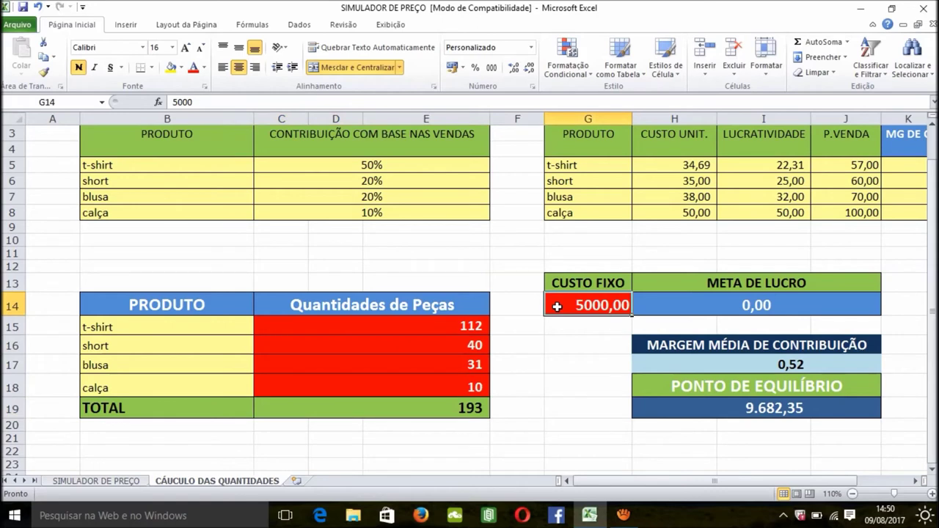
Set the META DE LUCRO to 3000
{"action": "left_click", "coordinate": [764, 306]}
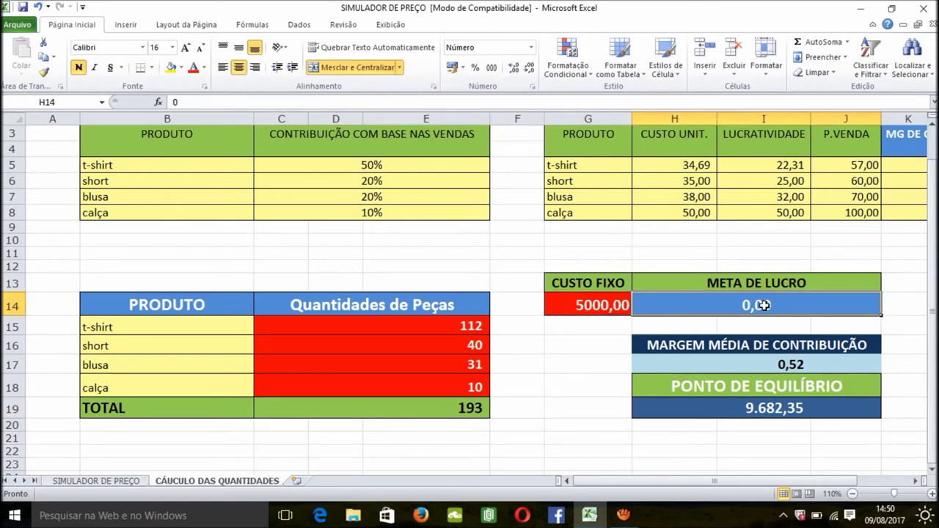
{"action": "type", "text": "3"}
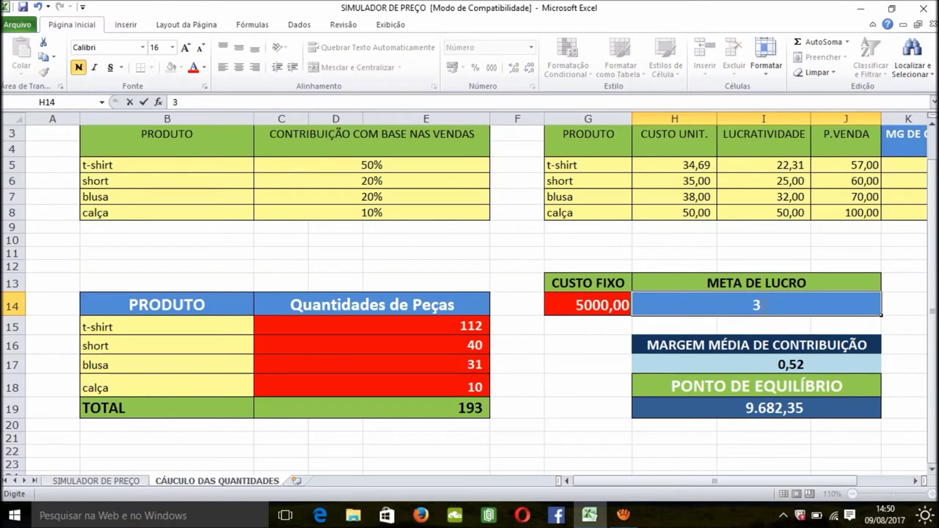
{"action": "type", "text": "000"}
{"action": "key", "text": "Return"}
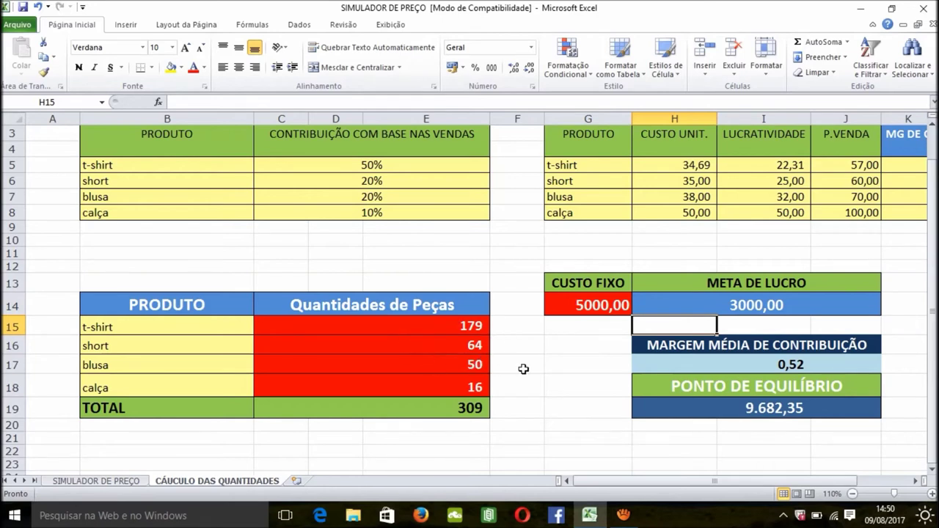
Review the CUSTO FIXO and META DE LUCRO against the recalculated piece quantities from t-shirt to calça
{"action": "left_click", "coordinate": [566, 303]}
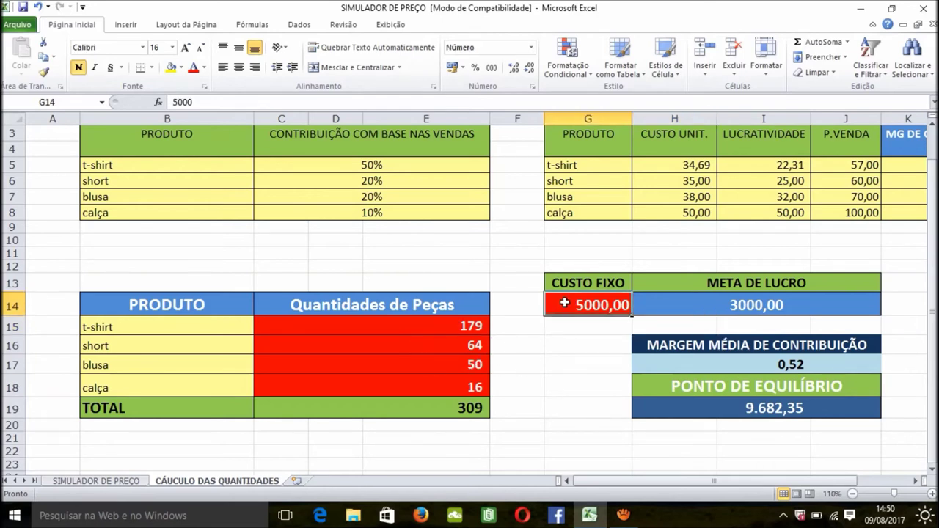
{"action": "left_click", "coordinate": [693, 310]}
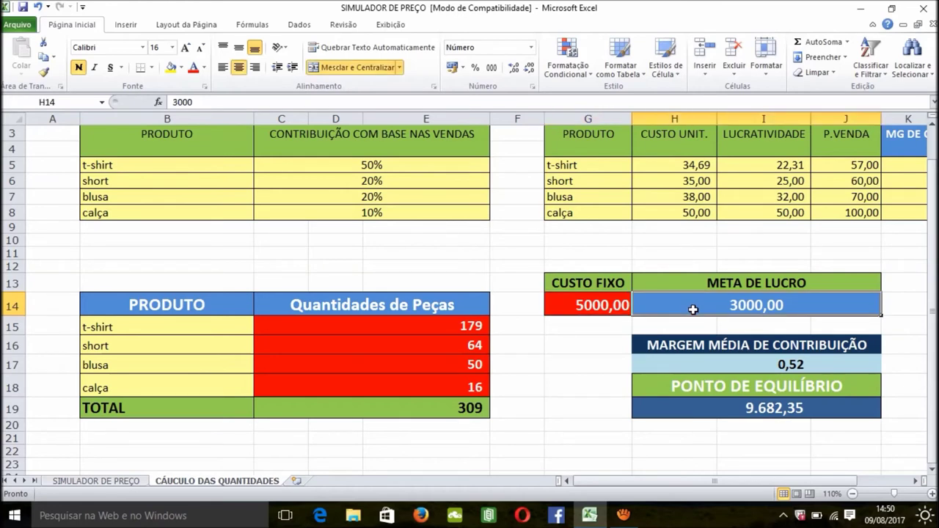
{"action": "left_click", "coordinate": [353, 331]}
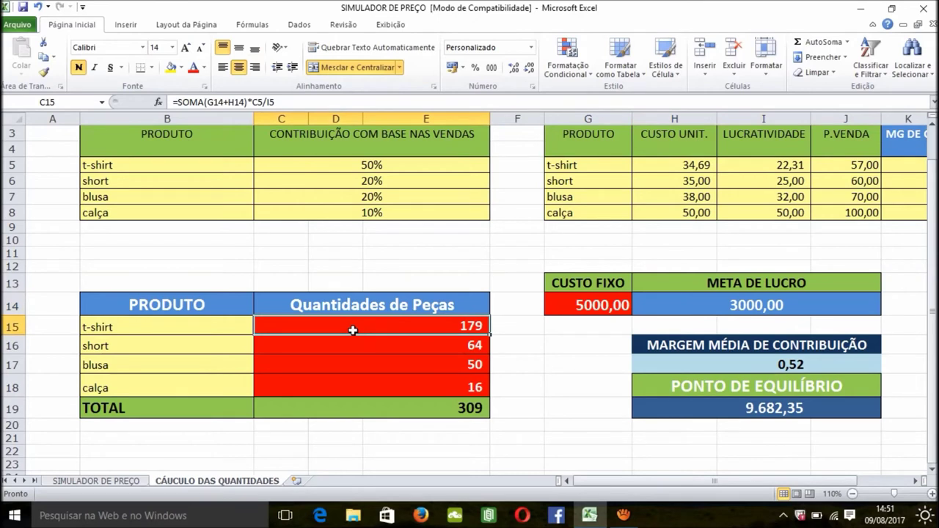
{"action": "key", "text": "Down"}
{"action": "key", "text": "Down"}
{"action": "key", "text": "Down"}
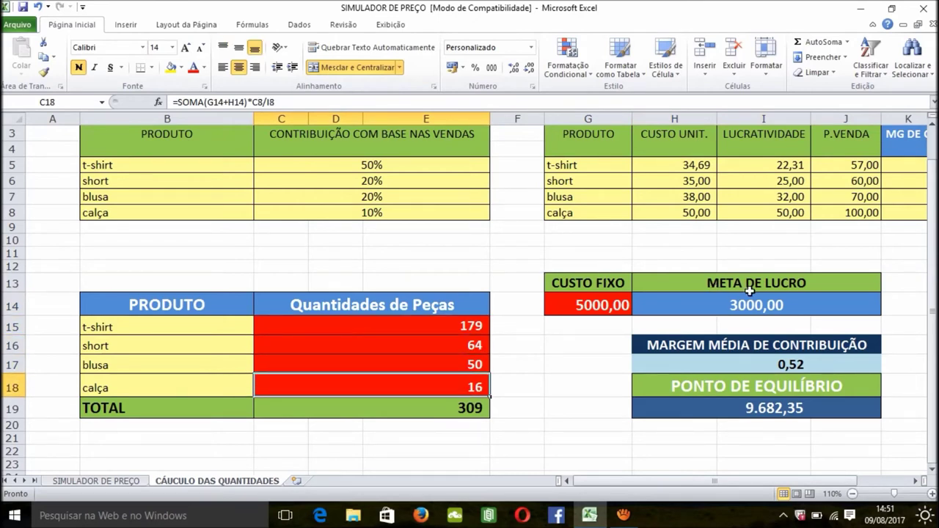
{"action": "left_click", "coordinate": [582, 306]}
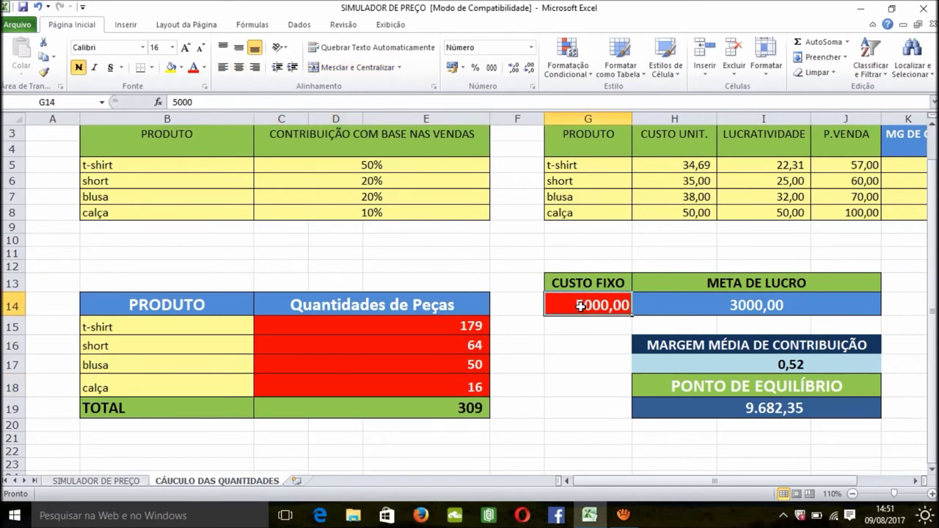
Reset both the META DE LUCRO and the CUSTO FIXO to 0
{"action": "left_click", "coordinate": [752, 306]}
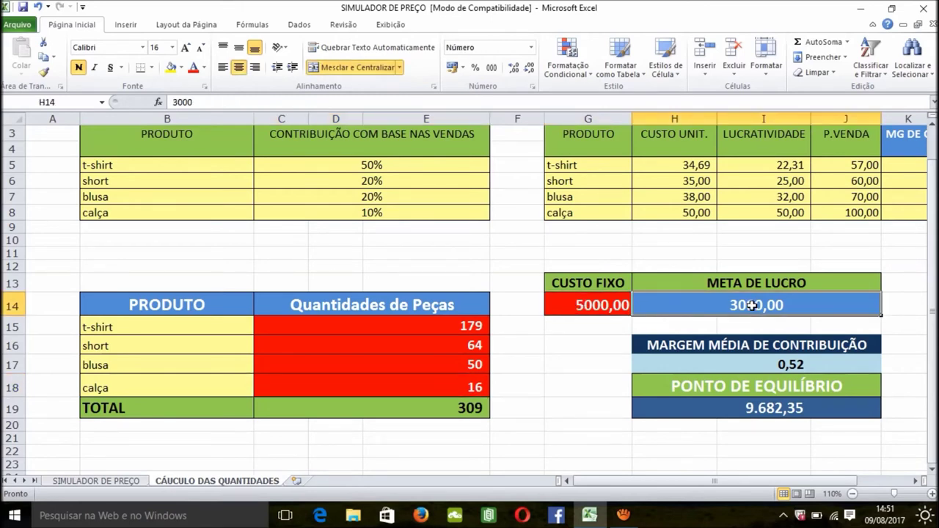
{"action": "type", "text": "0"}
{"action": "key", "text": "Return"}
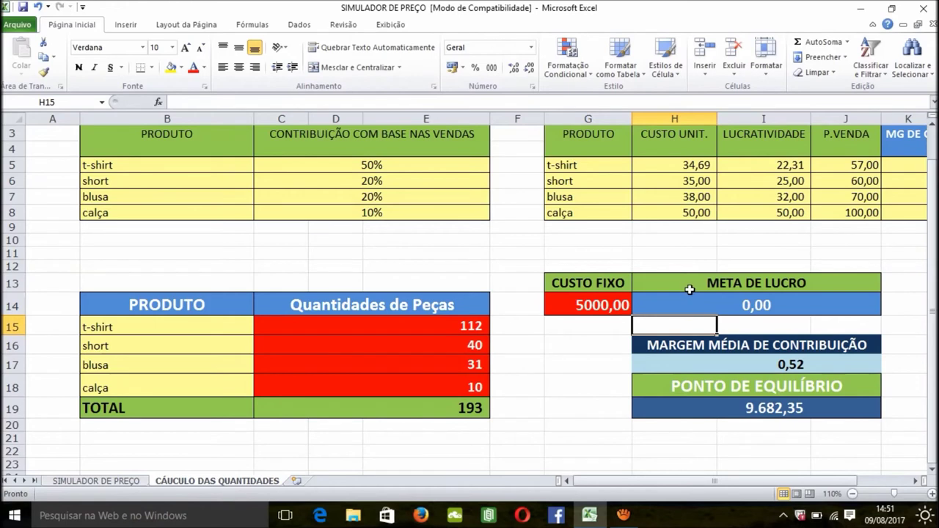
{"action": "left_click", "coordinate": [609, 306]}
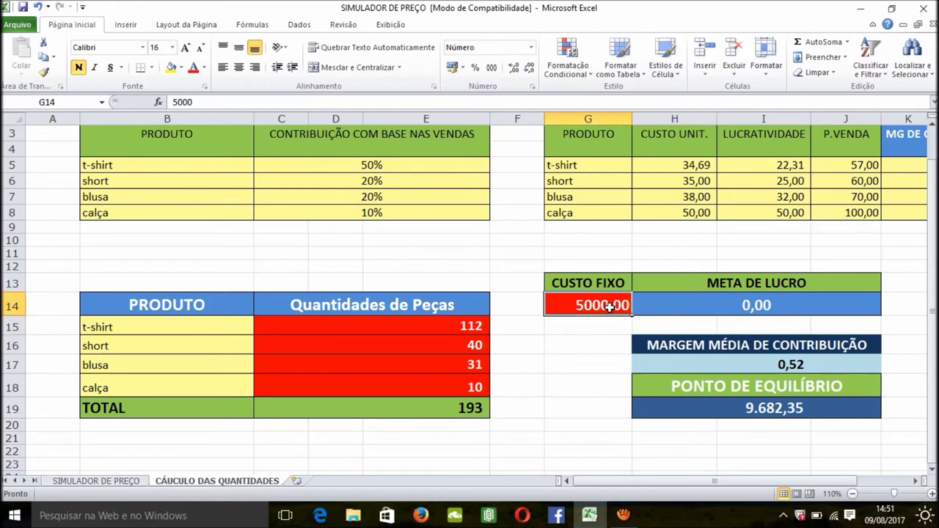
{"action": "type", "text": "0"}
{"action": "key", "text": "Return"}
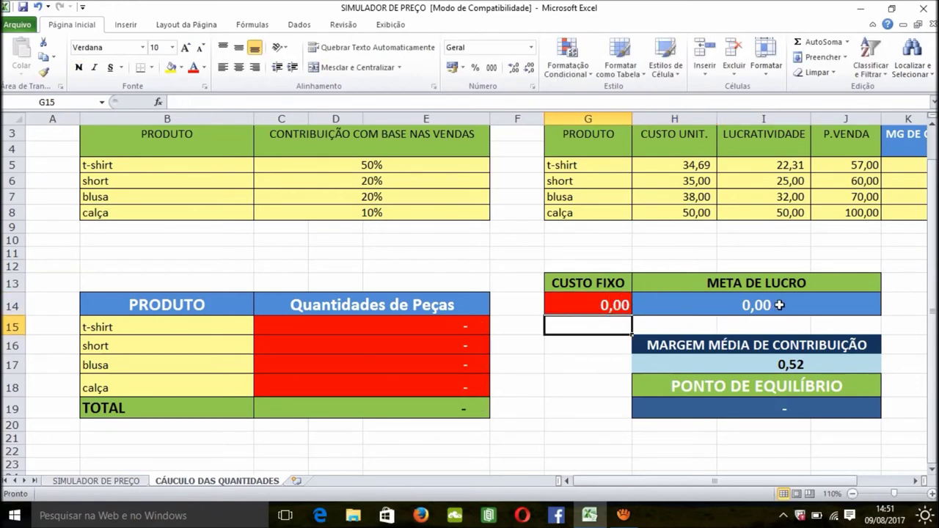
Examine the MARGEM MÉDIA DE CONTRIBUIÇÃO cell and its formula together with the CUSTO FIXO
{"action": "left_click", "coordinate": [767, 361]}
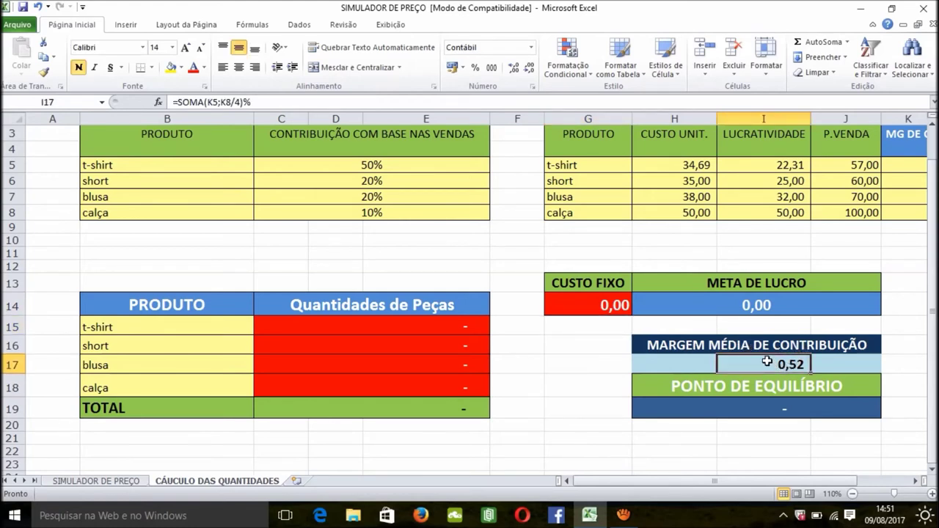
{"action": "left_click", "coordinate": [602, 306]}
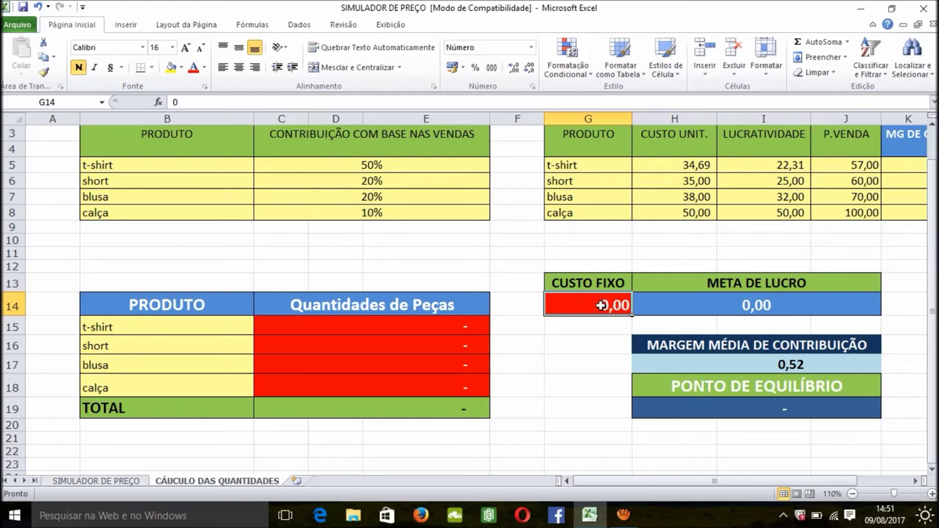
{"action": "left_click", "coordinate": [800, 377]}
{"action": "left_click", "coordinate": [799, 365]}
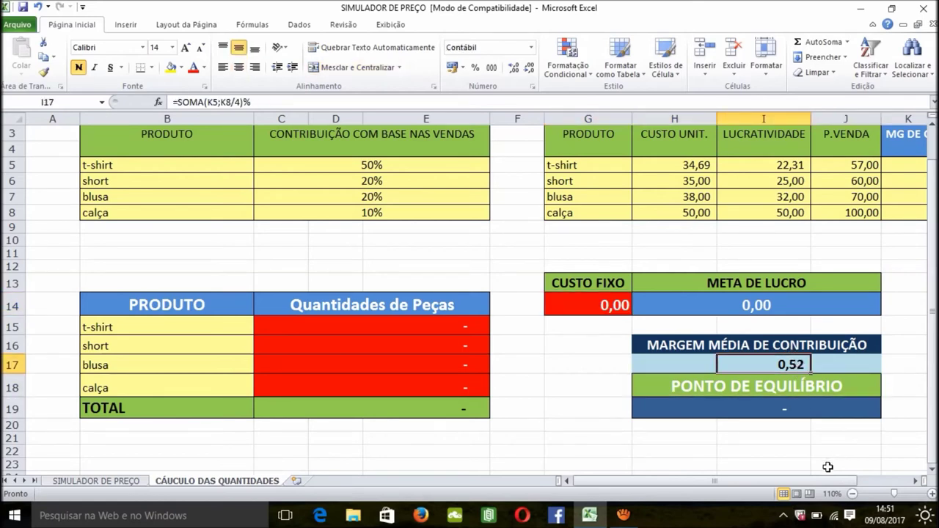
Examine each product's MG DE CONTRIBUIÇÃO % and its formula, from t-shirt to calça
{"action": "left_click", "coordinate": [919, 482]}
{"action": "left_click", "coordinate": [919, 481]}
{"action": "left_click", "coordinate": [920, 481]}
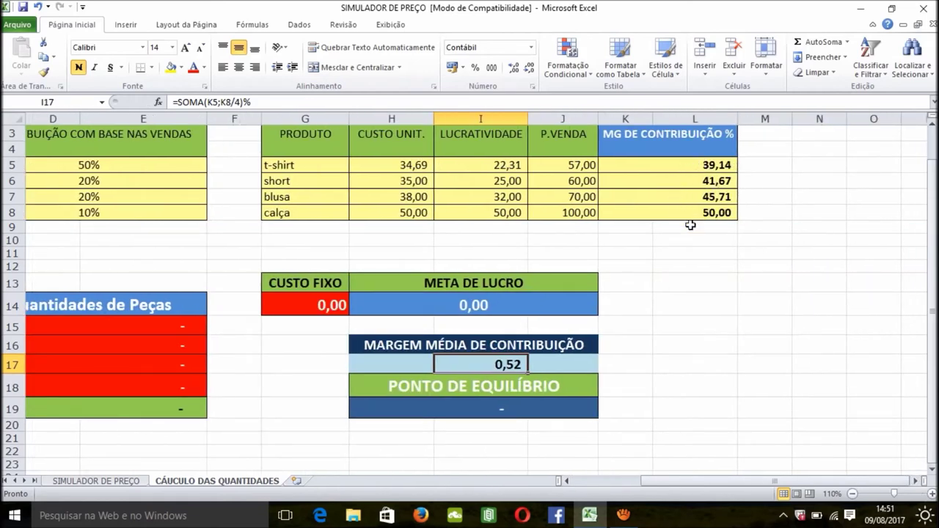
{"action": "left_click", "coordinate": [640, 168]}
{"action": "key", "text": "Down"}
{"action": "key", "text": "Down"}
{"action": "key", "text": "Down"}
{"action": "key", "text": "Up"}
{"action": "key", "text": "Up"}
{"action": "key", "text": "Up"}
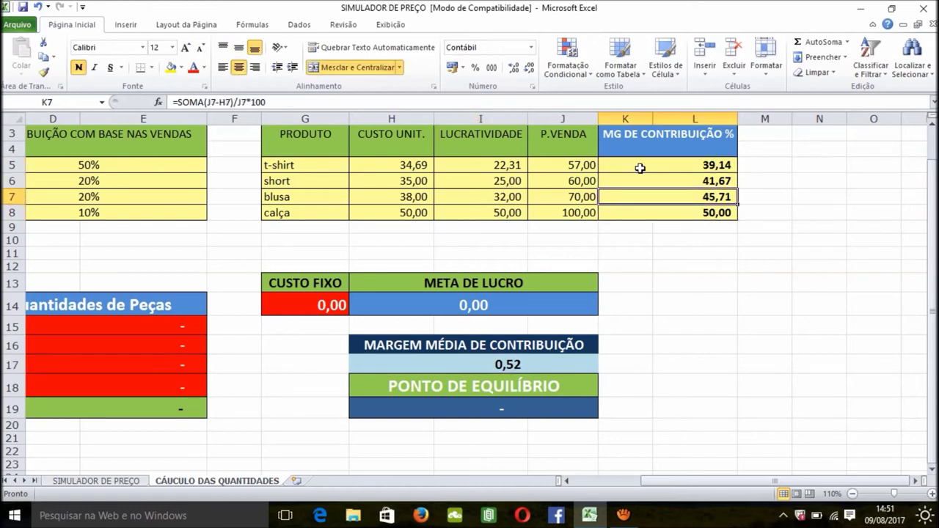
{"action": "key", "text": "Down"}
{"action": "key", "text": "Down"}
{"action": "key", "text": "Down"}
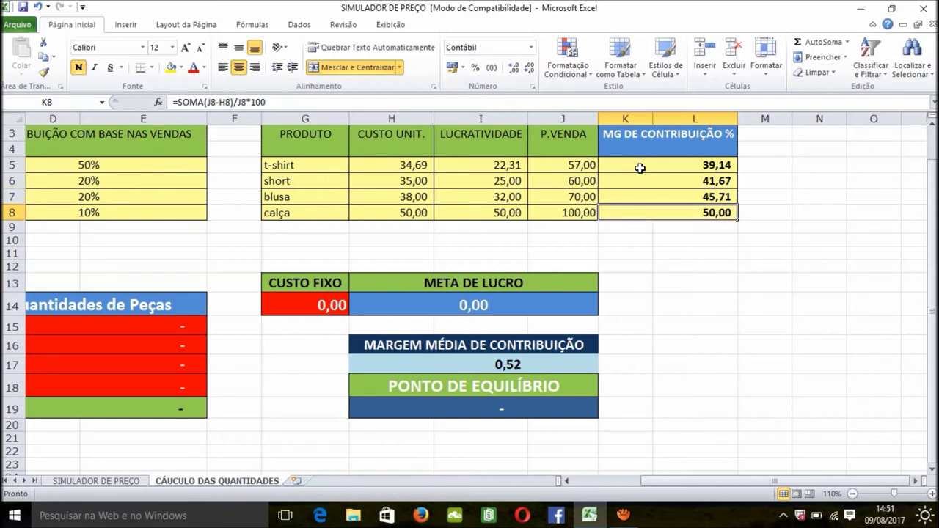
Go through the four contribution margins again and relate them to the MARGEM MÉDIA DE CONTRIBUIÇÃO formula
{"action": "left_click", "coordinate": [659, 169]}
{"action": "key", "text": "Down"}
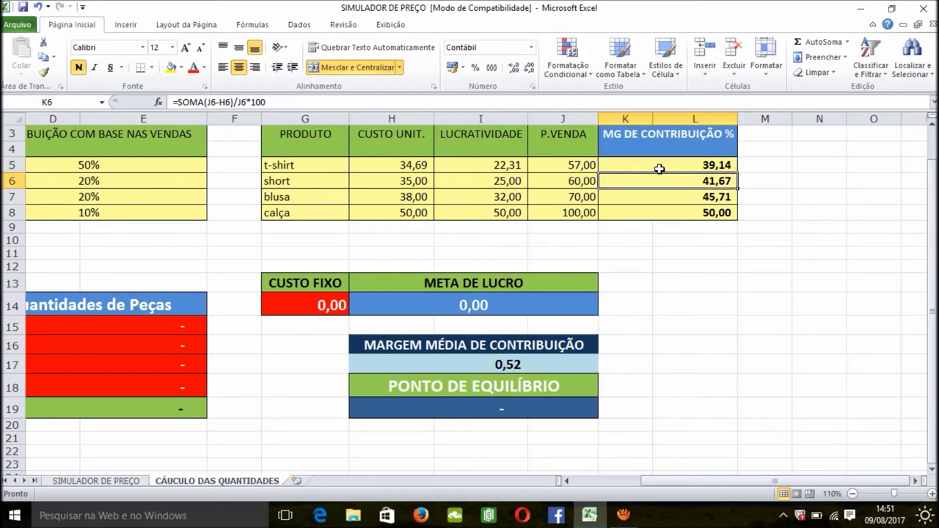
{"action": "key", "text": "Down"}
{"action": "key", "text": "Down"}
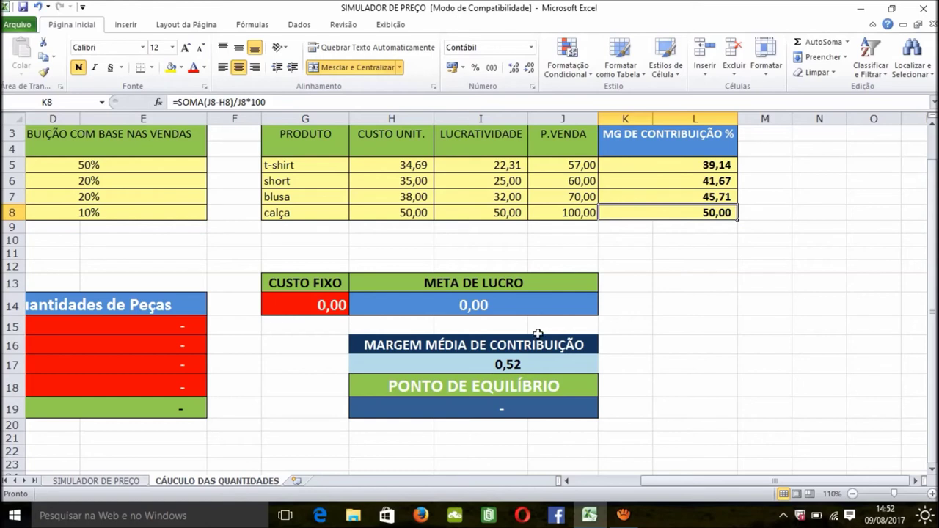
{"action": "left_click", "coordinate": [507, 364]}
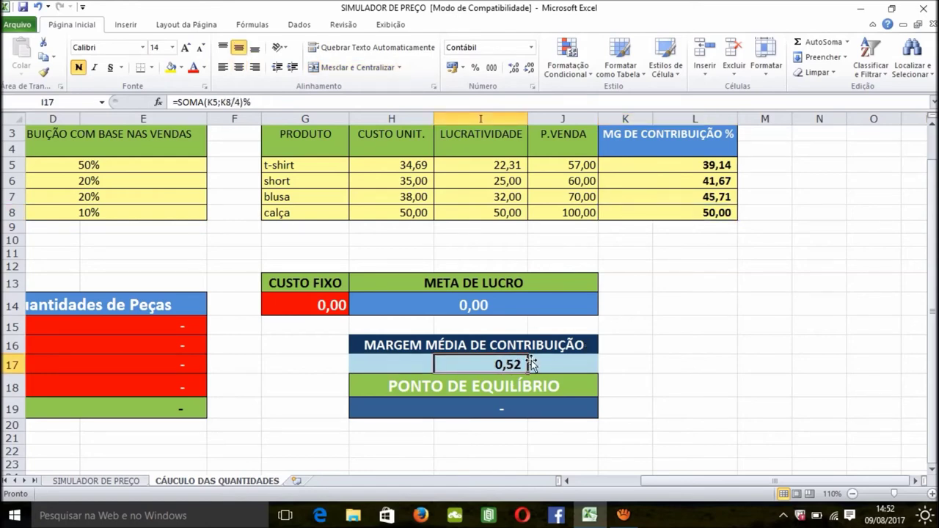
Enter 5000 as the CUSTO FIXO to calculate the PONTO DE EQUILÍBRIO
{"action": "left_click", "coordinate": [299, 308]}
{"action": "type", "text": "5"}
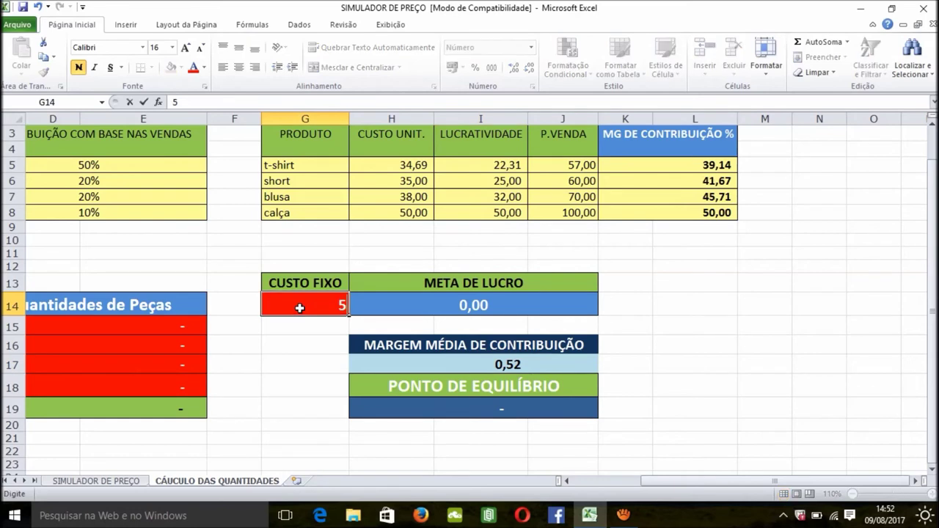
{"action": "type", "text": "000"}
{"action": "key", "text": "Return"}
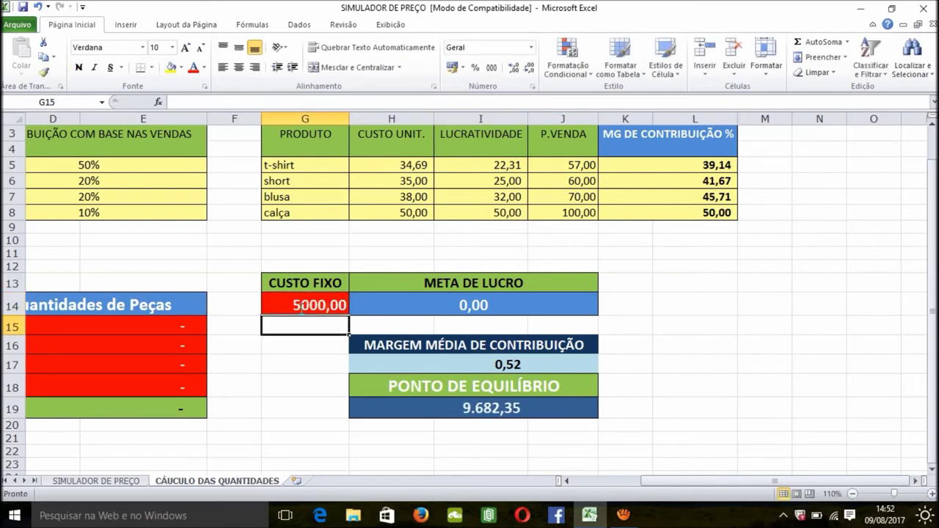
Examine the PONTO DE EQUILÍBRIO value and its formula in relation to the CUSTO FIXO
{"action": "left_click", "coordinate": [400, 382]}
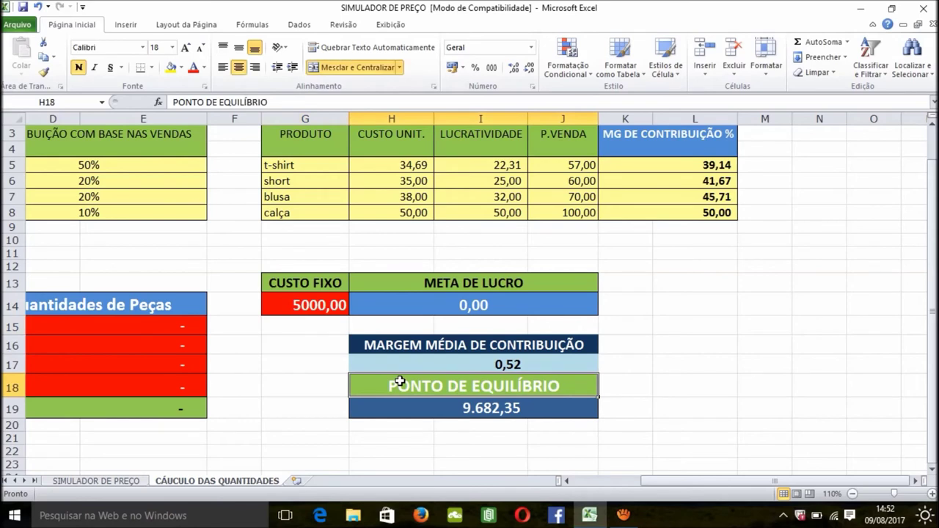
{"action": "left_click", "coordinate": [492, 408]}
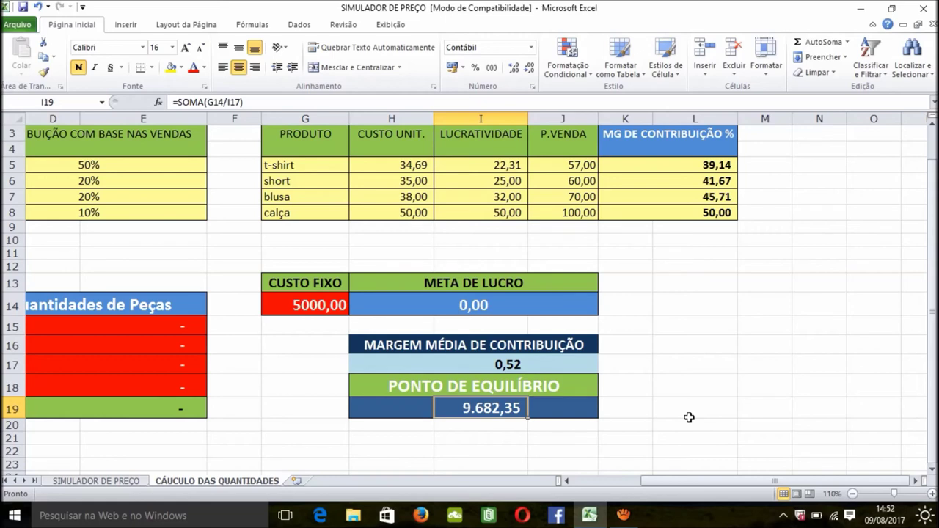
{"action": "left_click", "coordinate": [320, 305]}
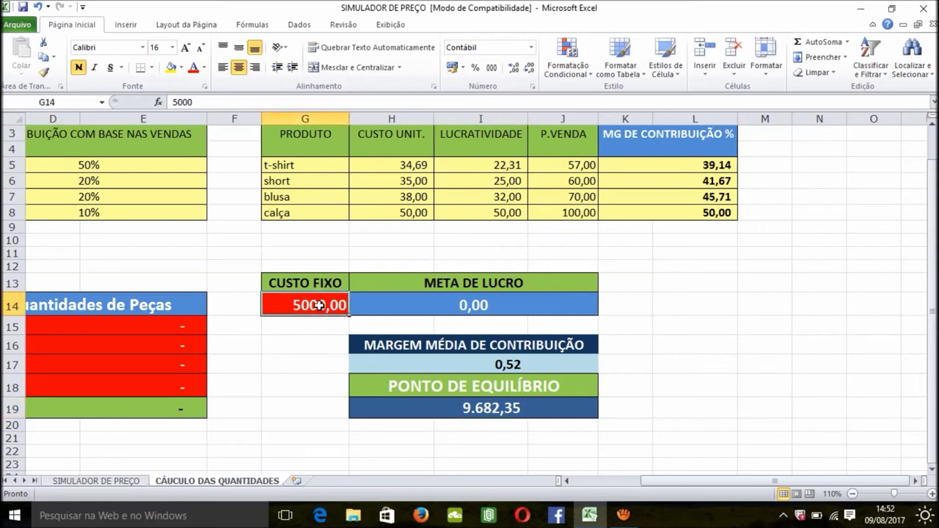
{"action": "left_click", "coordinate": [485, 387]}
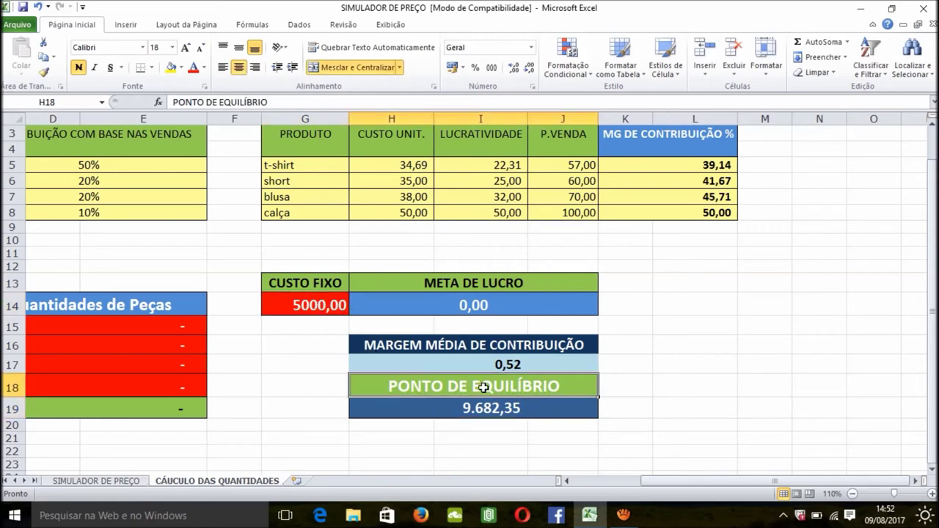
Enter 3000 as the META DE LUCRO and check its effect on the PONTO DE EQUILÍBRIO
{"action": "left_click", "coordinate": [494, 305]}
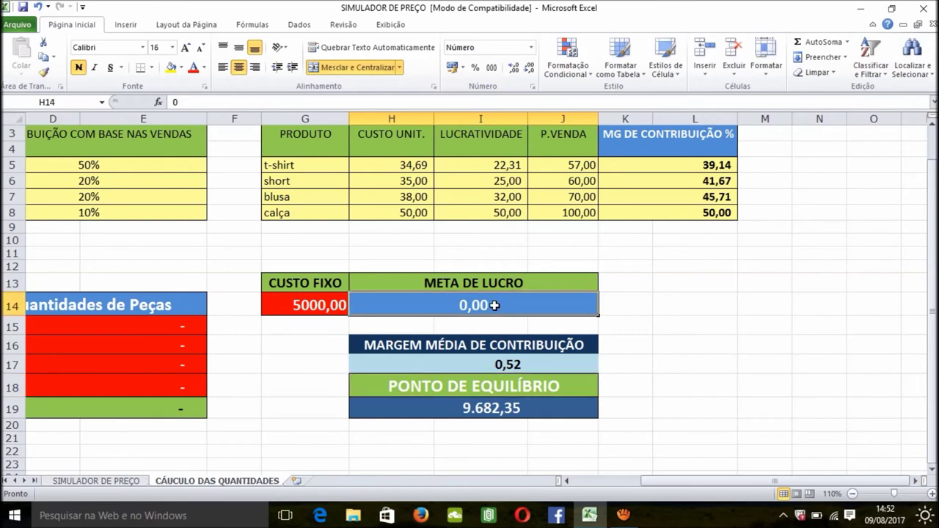
{"action": "type", "text": "3000"}
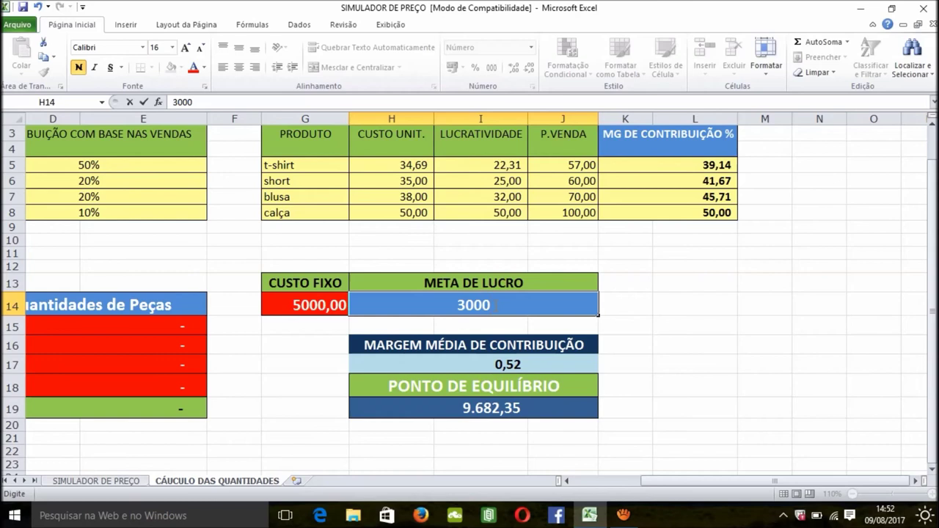
{"action": "key", "text": "Return"}
{"action": "left_click", "coordinate": [499, 421]}
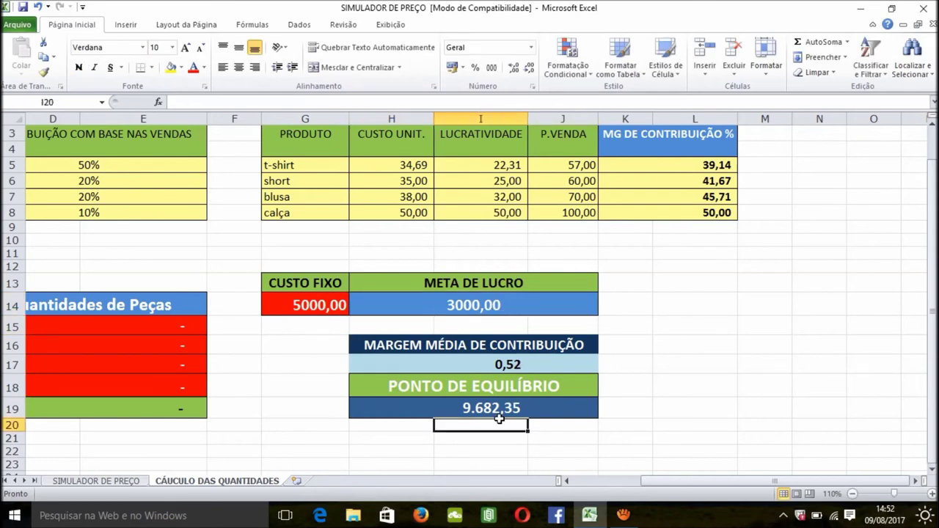
{"action": "left_click", "coordinate": [499, 410]}
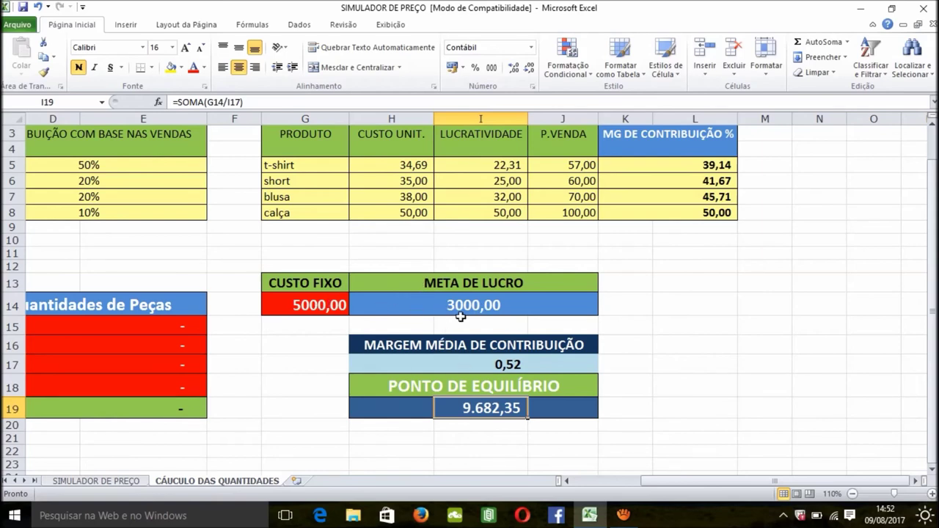
Set the META DE LUCRO back to 0
{"action": "left_click", "coordinate": [493, 307]}
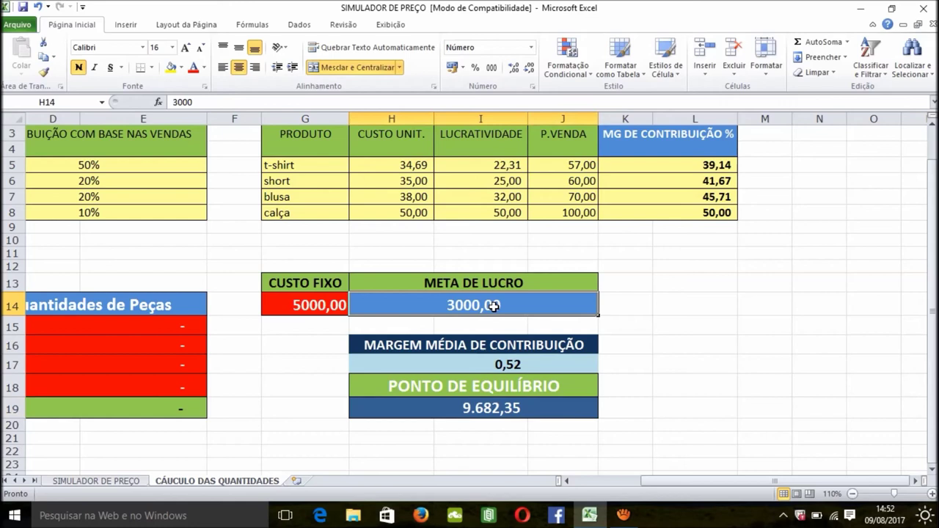
{"action": "type", "text": "0"}
{"action": "key", "text": "Return"}
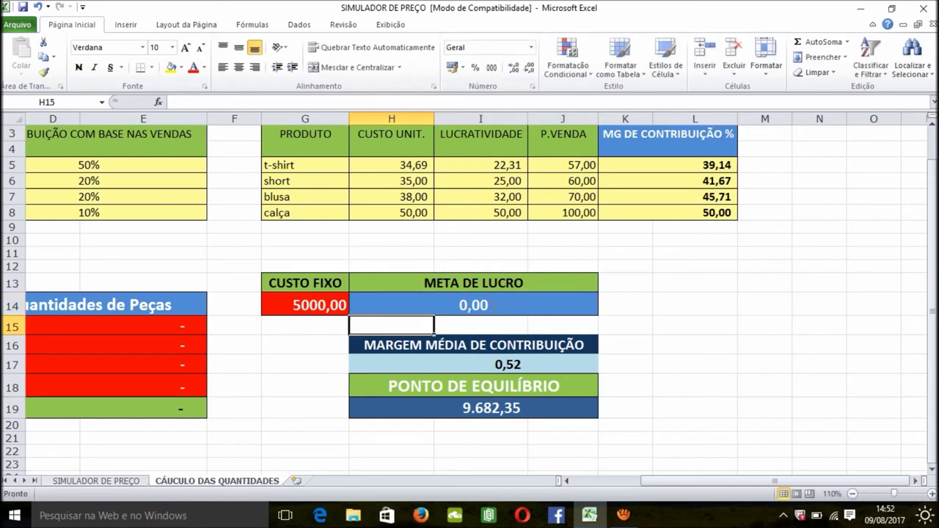
Set the CUSTO FIXO to 6000 and check the recalculated PONTO DE EQUILÍBRIO
{"action": "left_click", "coordinate": [297, 307]}
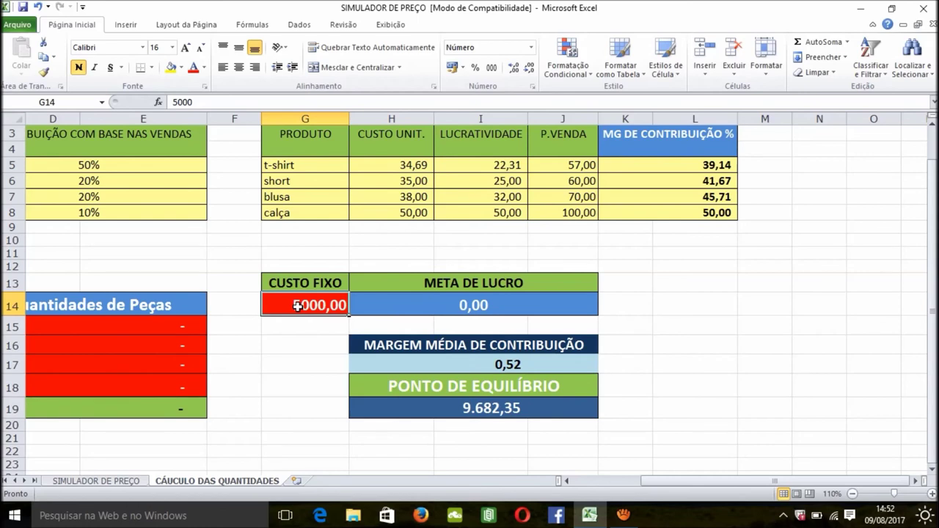
{"action": "type", "text": "6000"}
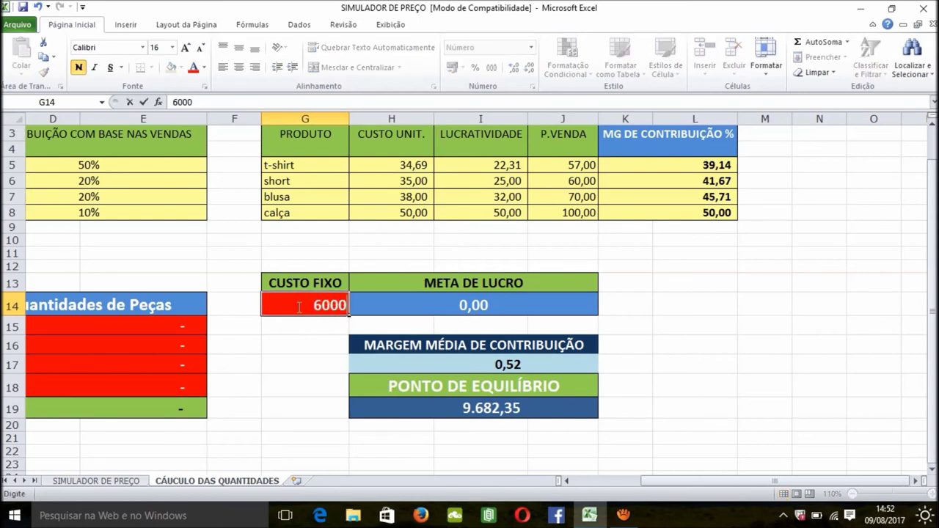
{"action": "key", "text": "Return"}
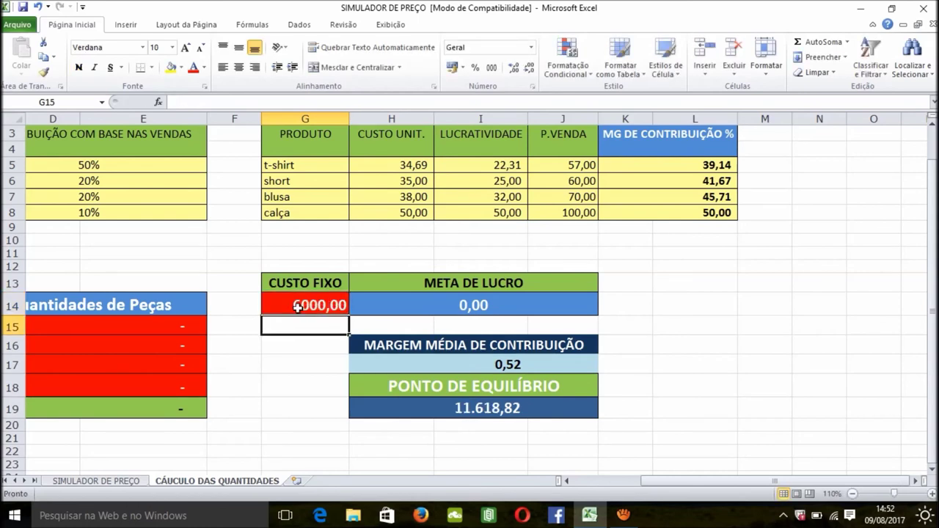
{"action": "left_click", "coordinate": [493, 412]}
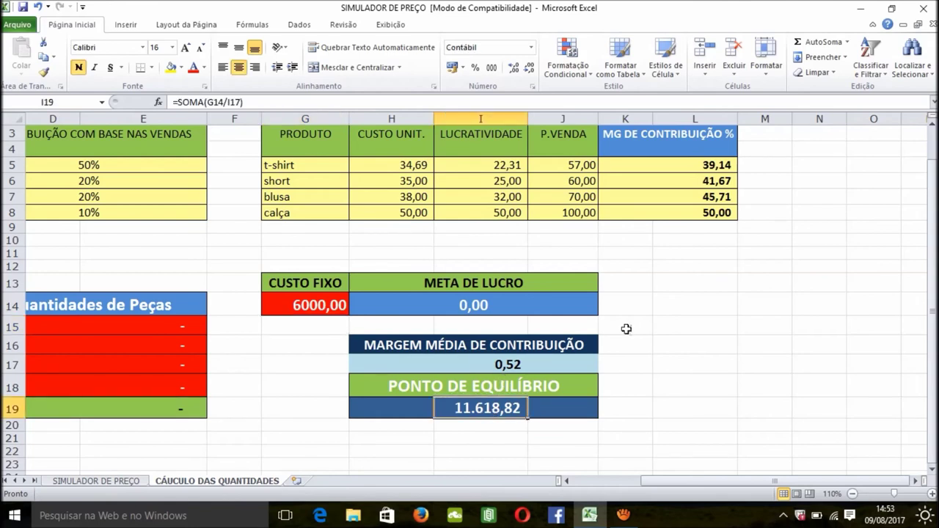
{"action": "left_click", "coordinate": [741, 309]}
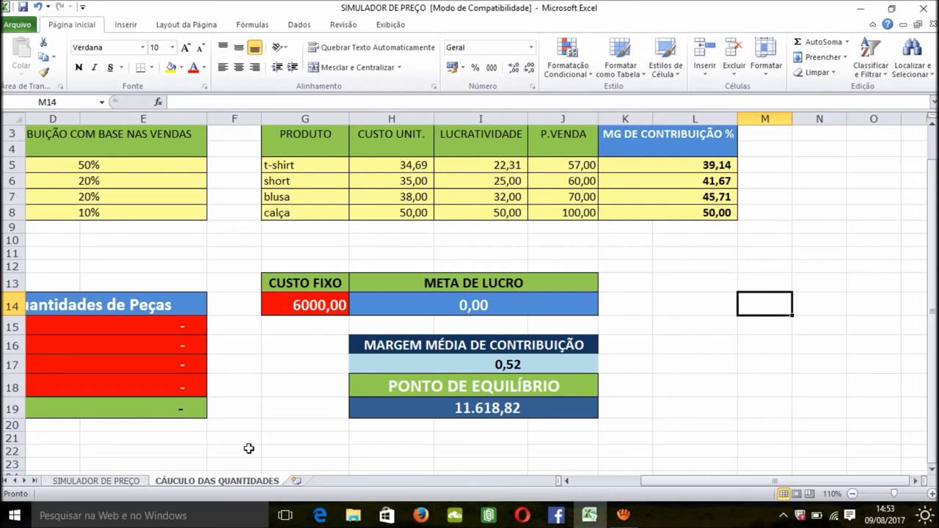
Look over the SIMULADOR DE PREÇO sheet, and return to CÁUCULO DAS QUANTIDADES to review the PONTO DE EQUILÍBRIO
{"action": "left_click", "coordinate": [102, 480]}
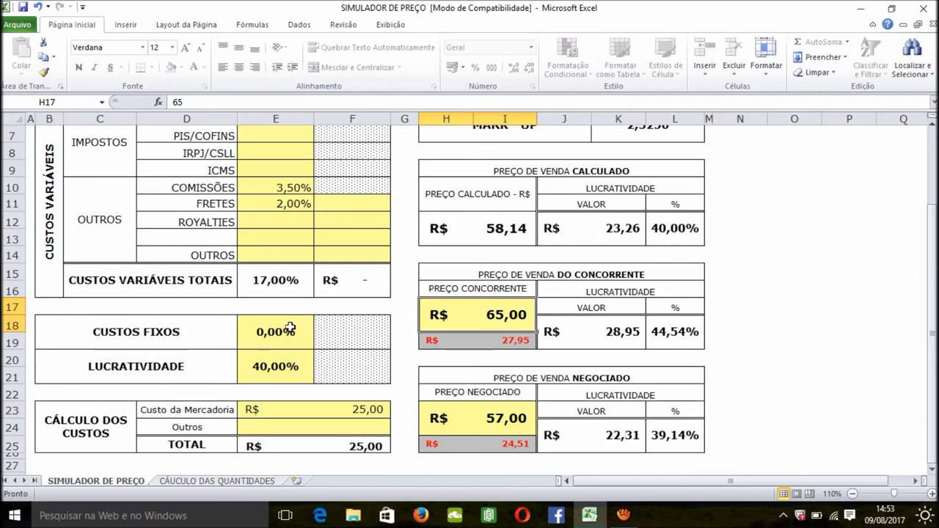
{"action": "left_click", "coordinate": [234, 483]}
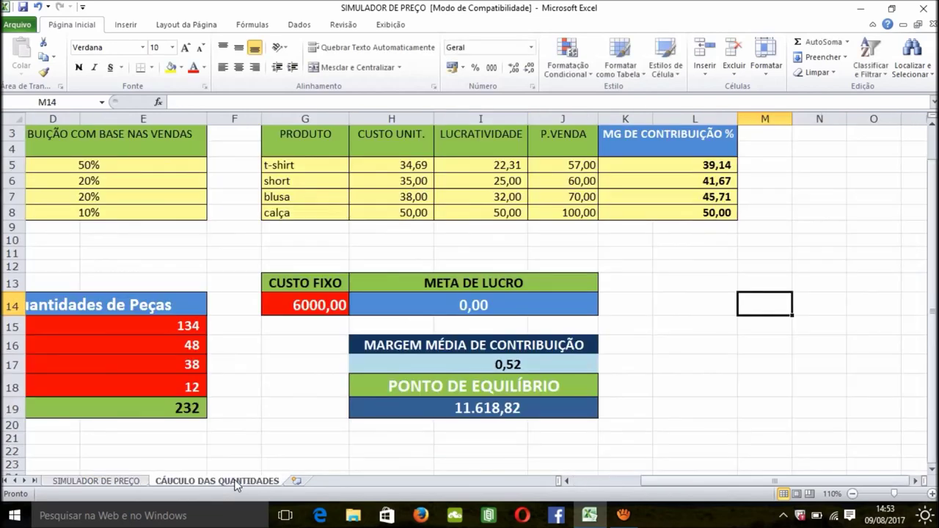
{"action": "left_click", "coordinate": [493, 394]}
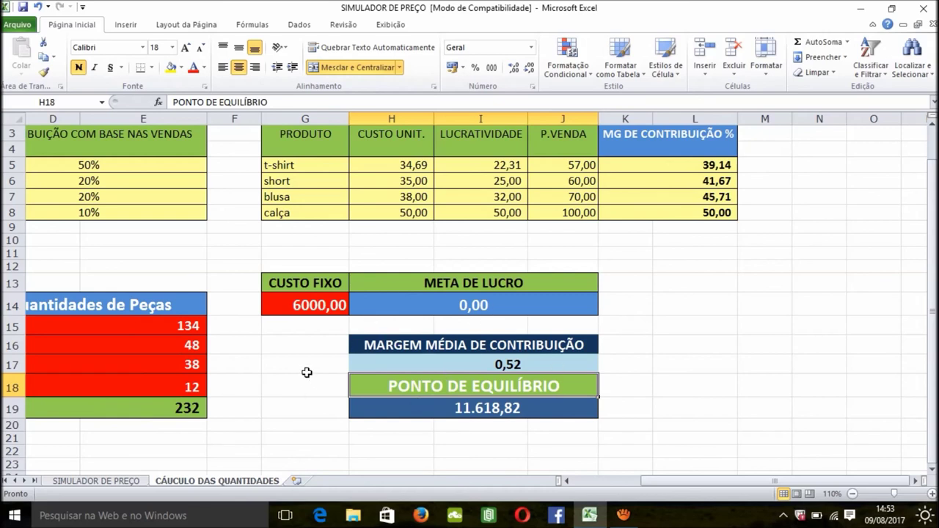
{"action": "left_click", "coordinate": [726, 328]}
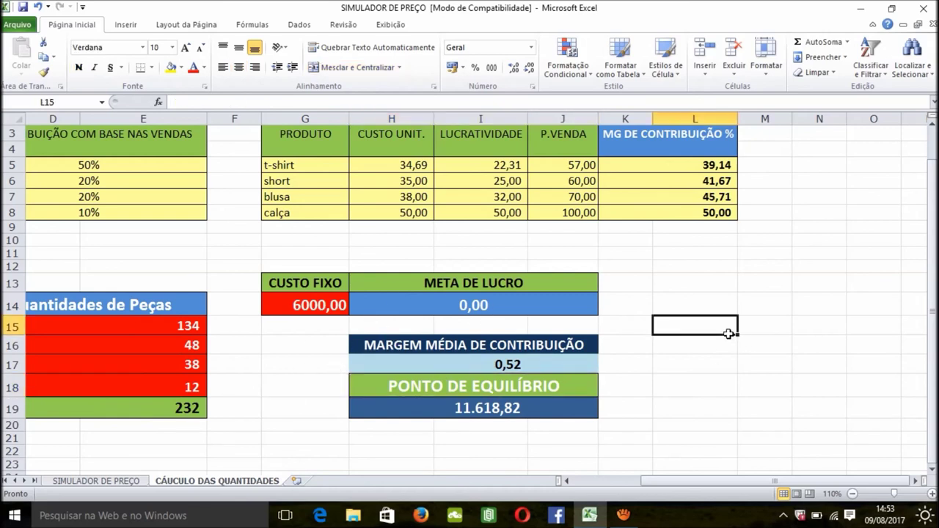